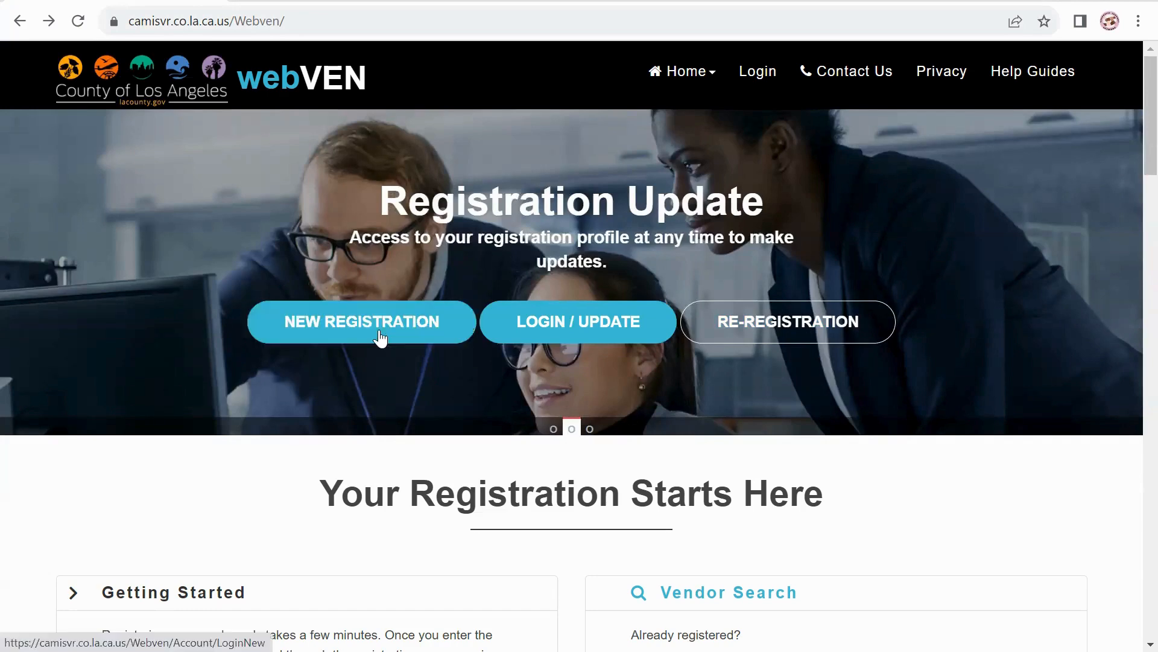
# Open the Vendor Search page listing all 126469 registered County vendors.
pyautogui.scroll(-4, 379, 333)
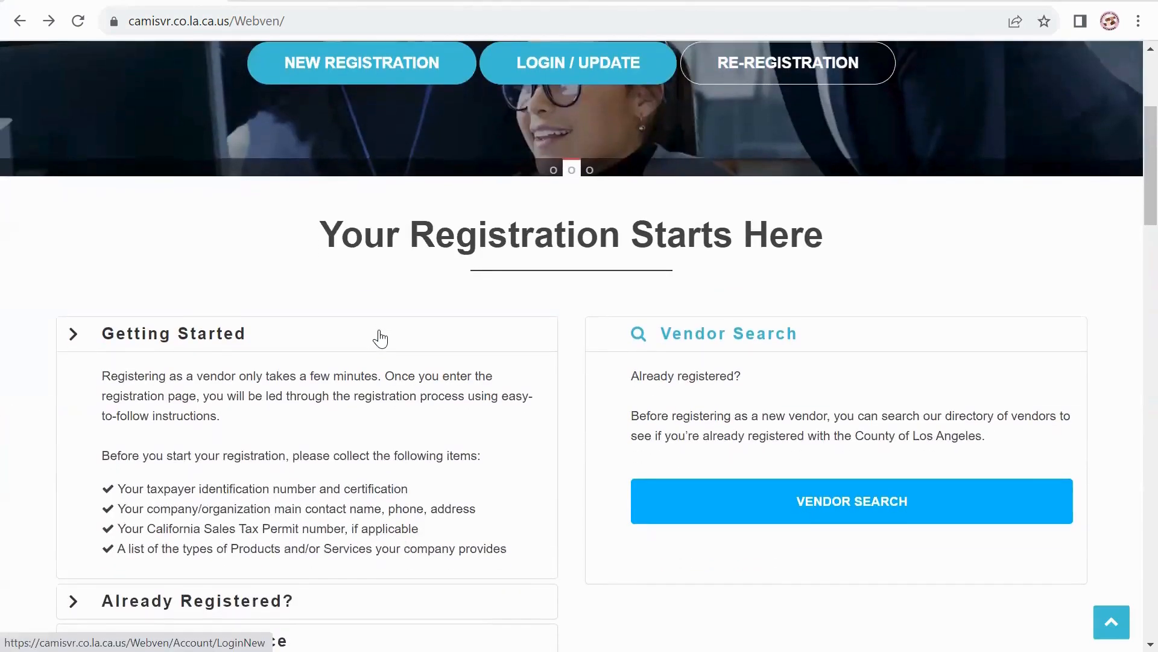
pyautogui.click(852, 502)
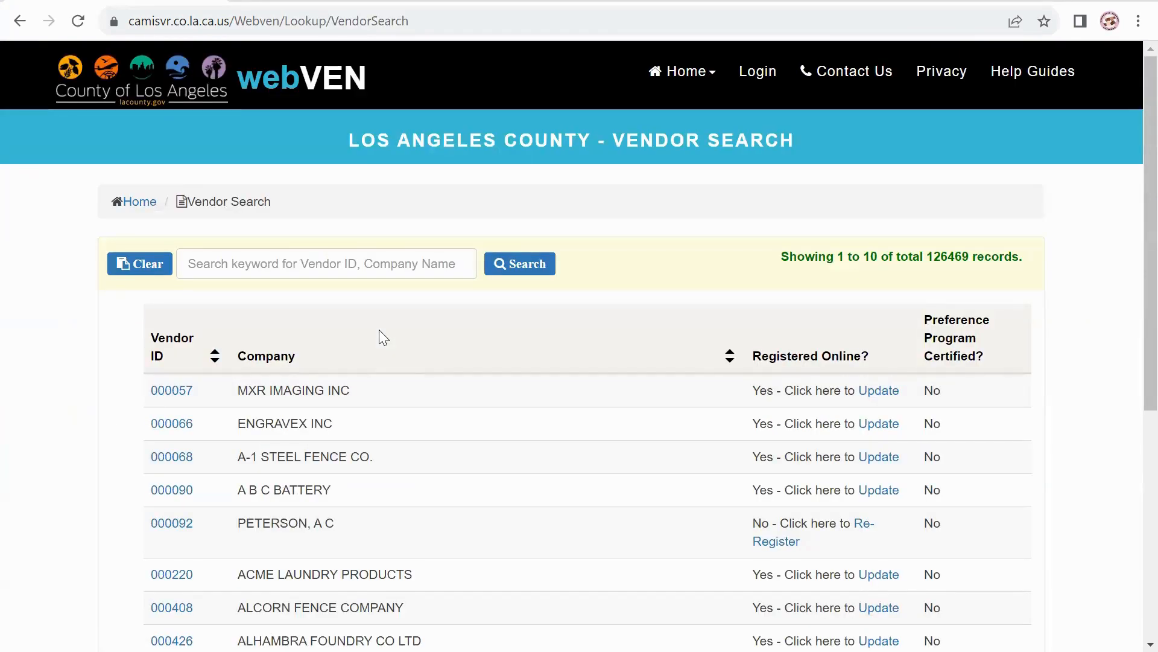
# Try the vendor keyword search, then return home and start a New Registration.
pyautogui.click(220, 261)
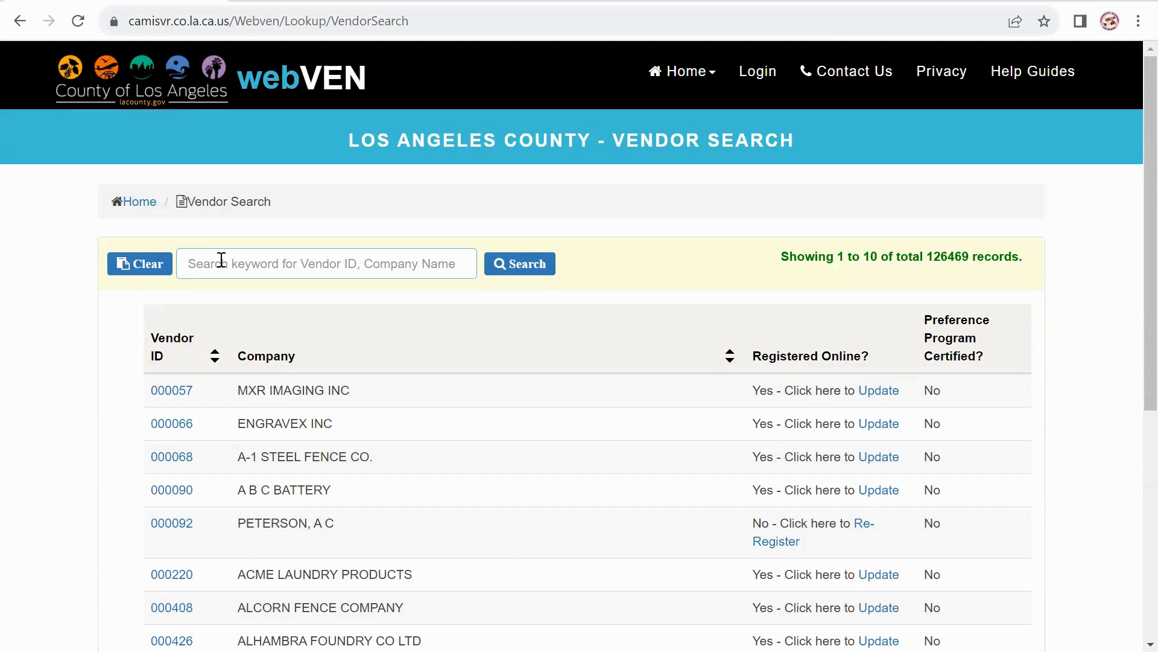
pyautogui.click(20, 21)
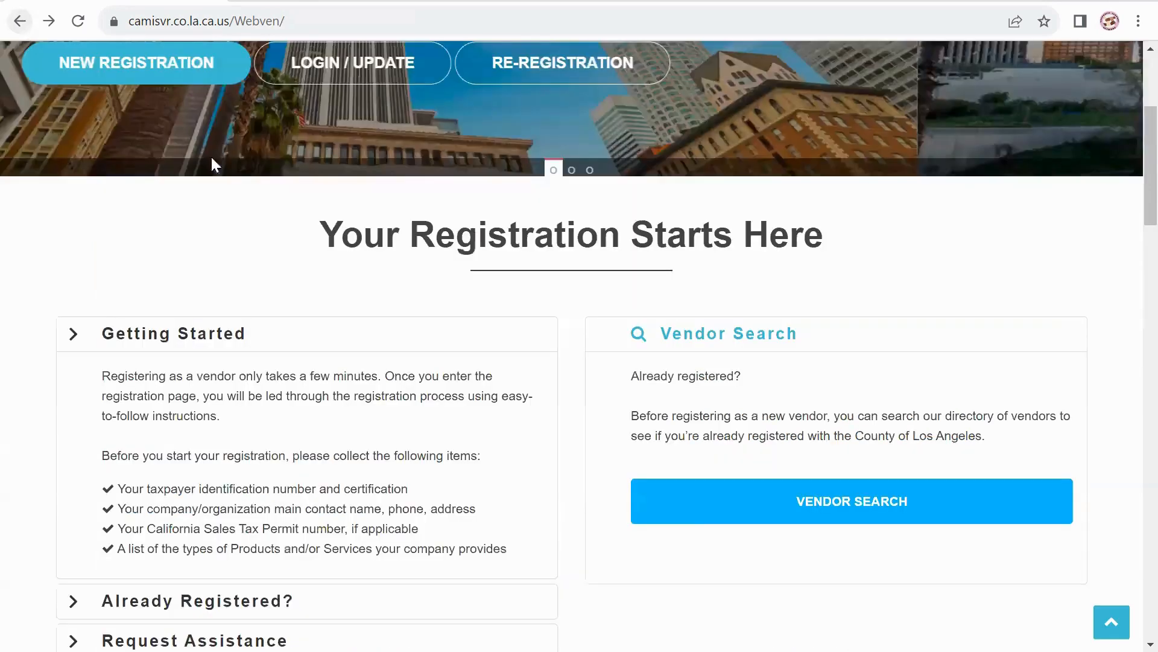
pyautogui.scroll(3, 349, 290)
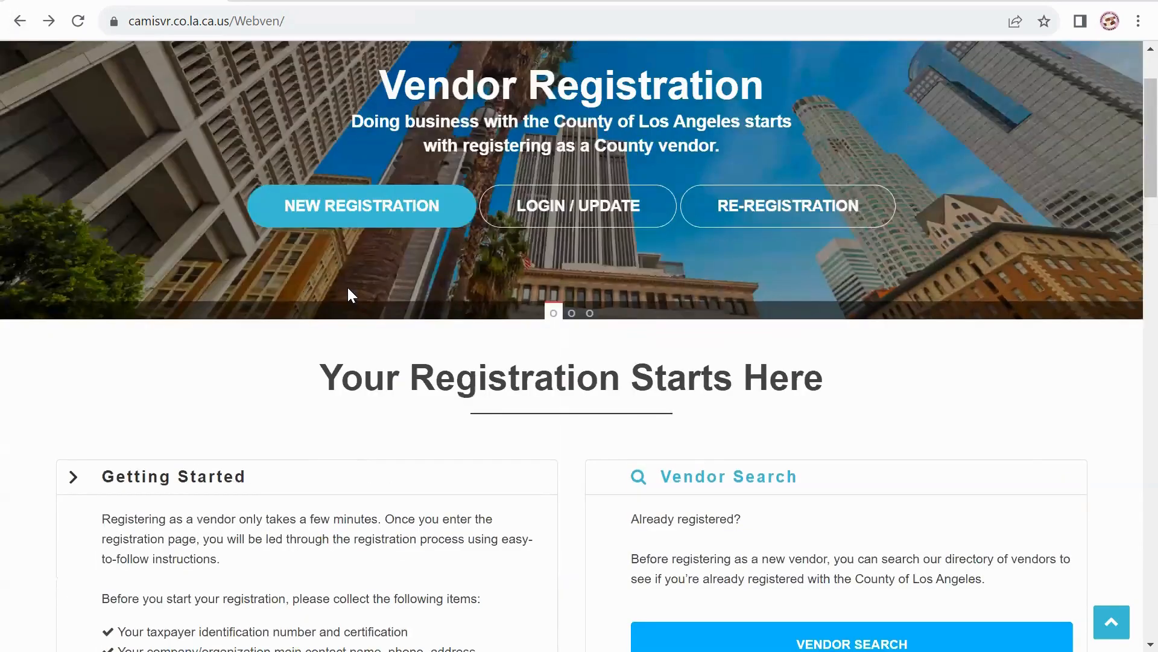
pyautogui.scroll(1, 348, 296)
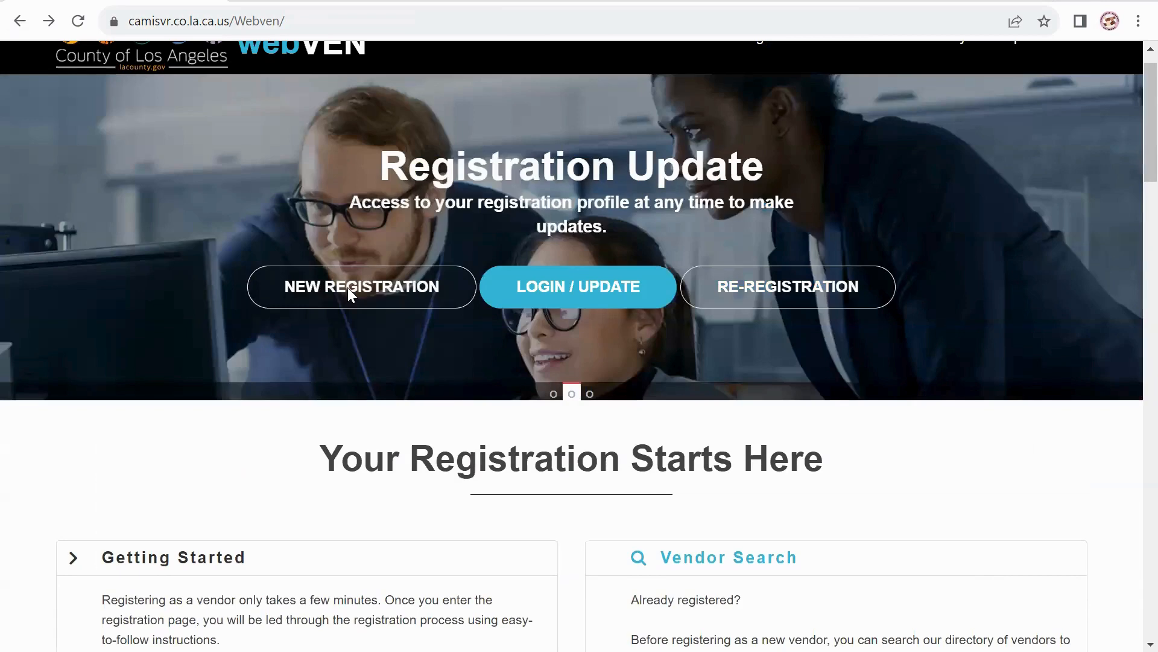
pyautogui.click(348, 288)
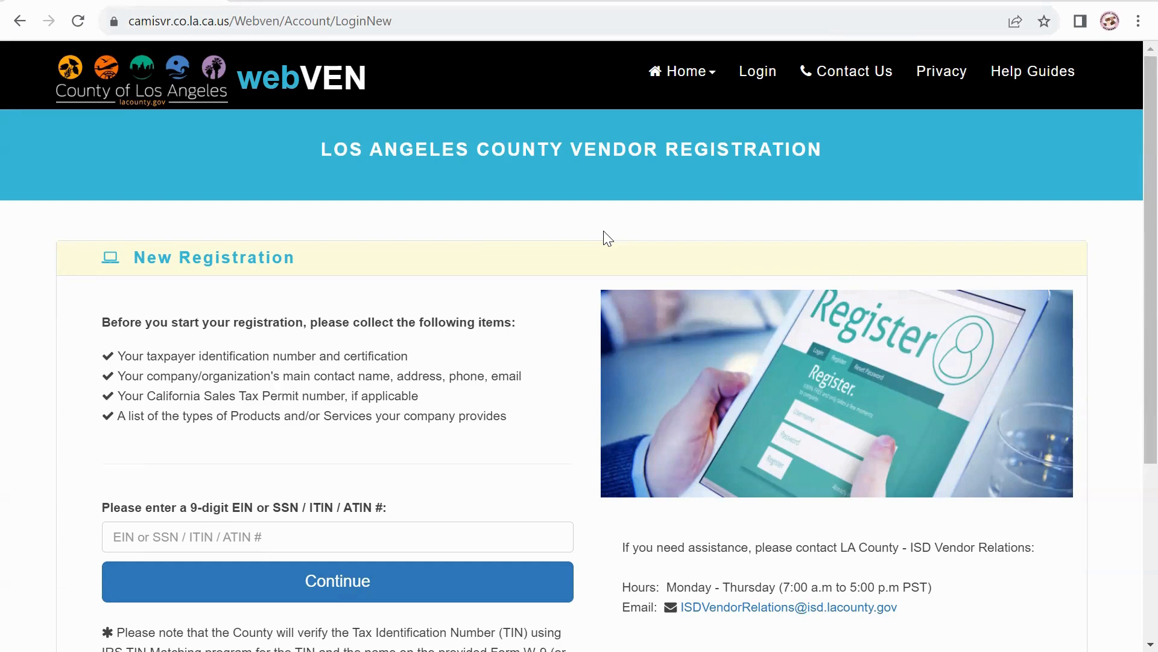
# Enter the organisation's 9-digit EIN and continue to the Step 1 vendor profile.
pyautogui.scroll(-2, 607, 238)
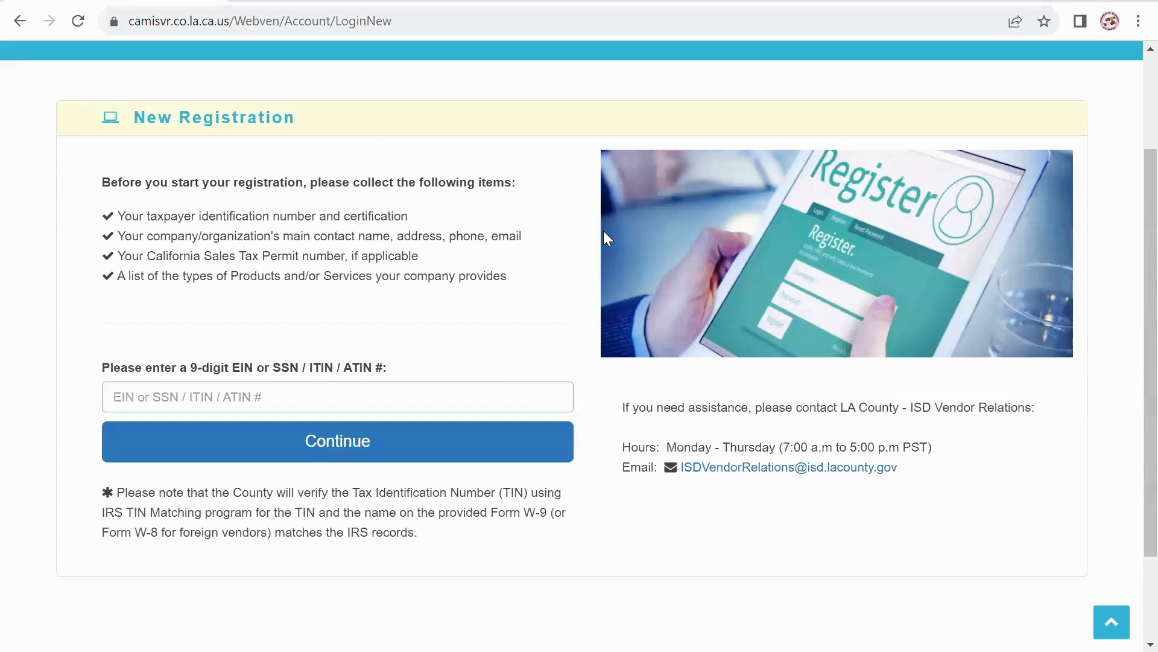
pyautogui.write('21212121')
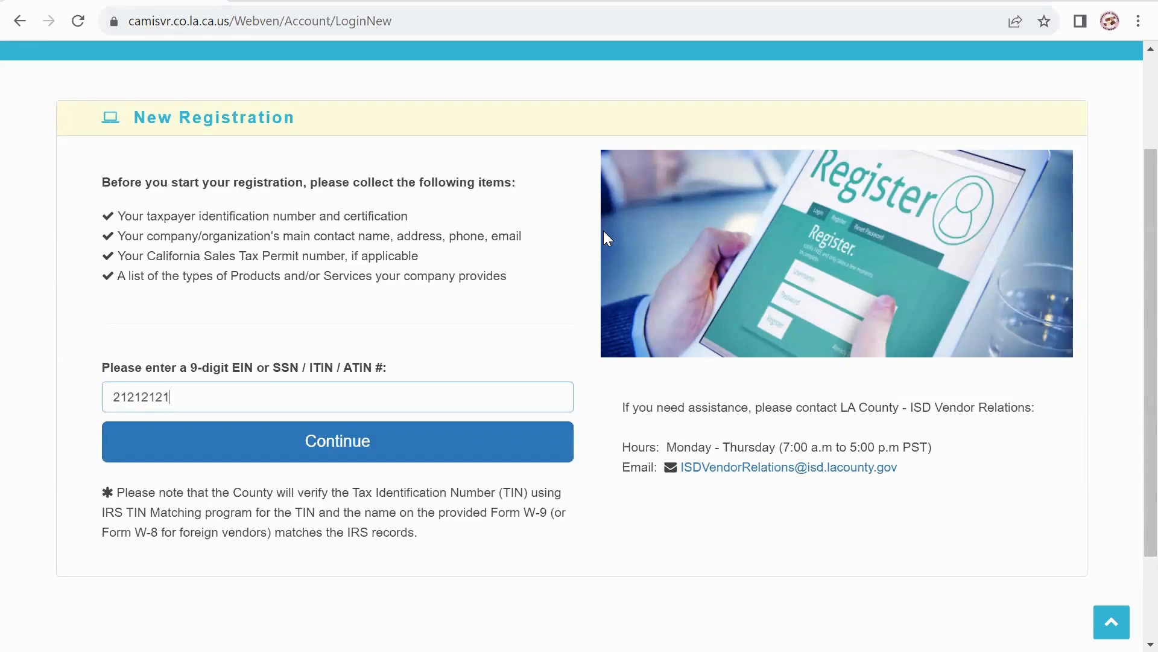
pyautogui.write('2')
pyautogui.press('Return')
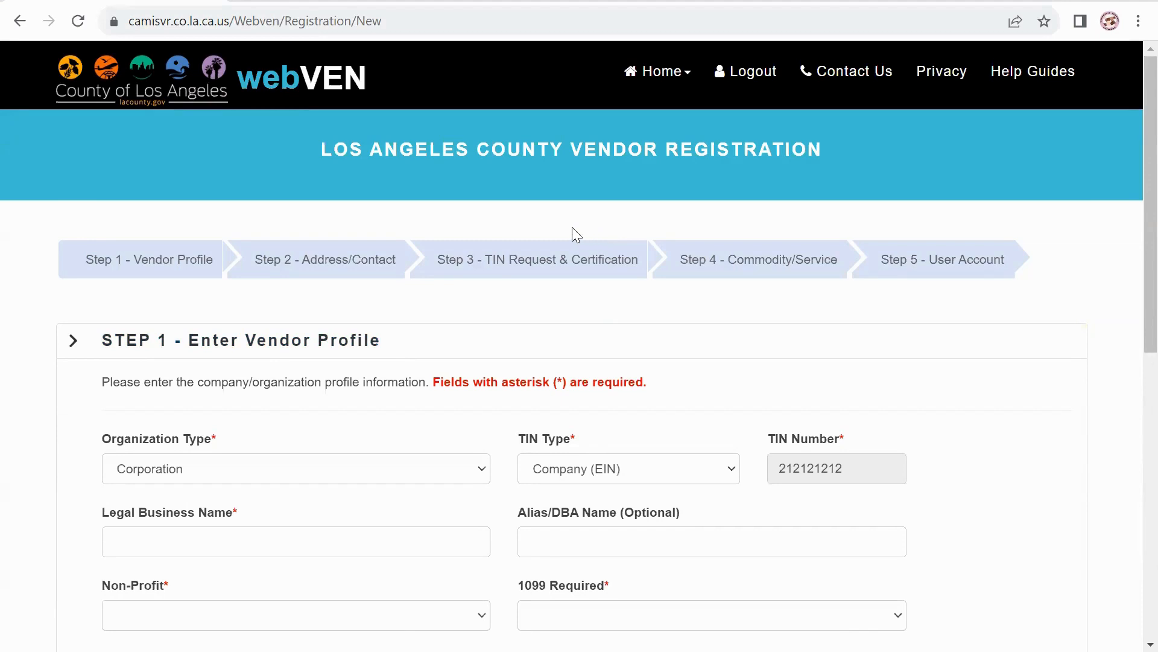
# Set Organization Type to Non-Profit and Legal Business Name to 'New Nonprofit'.
pyautogui.click(489, 478)
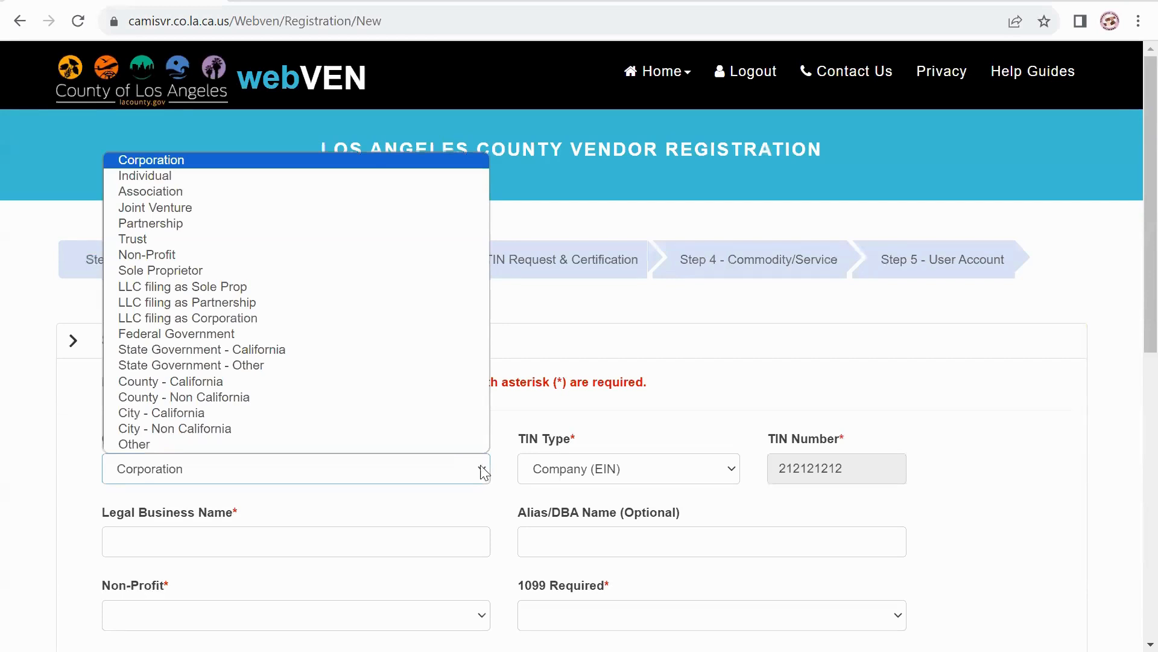
pyautogui.click(196, 253)
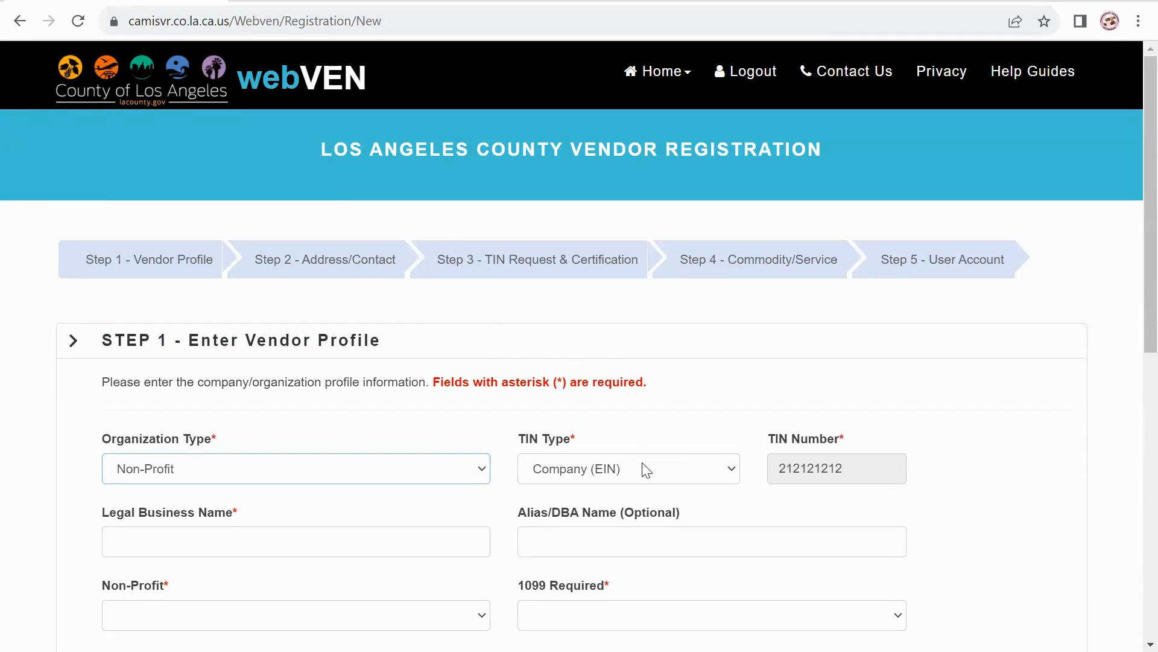
pyautogui.click(732, 476)
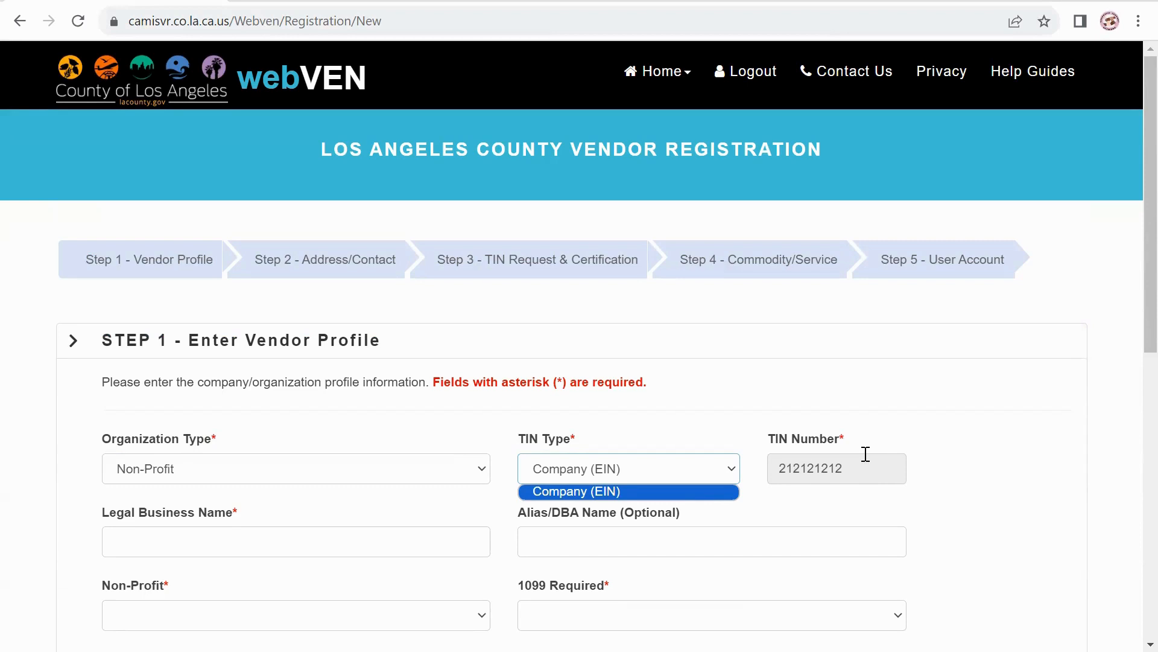
pyautogui.click(245, 547)
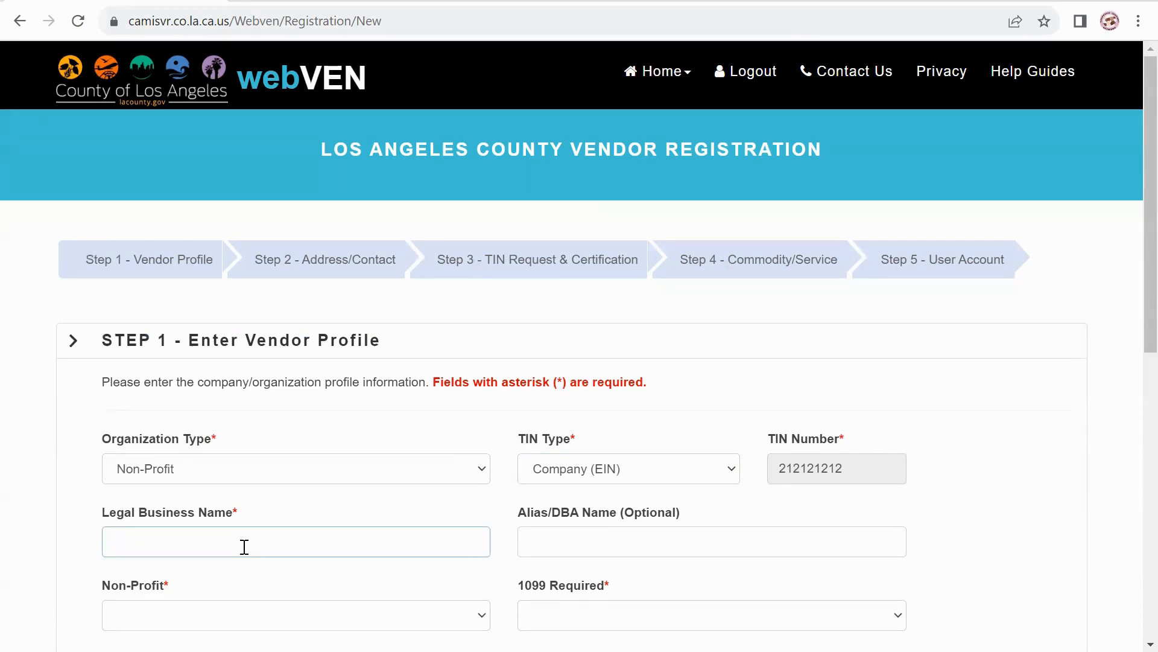
pyautogui.write('New Nonprofit')
# Mark Non-Profit Yes, 1099 Required Yes, and 3 employees.
pyautogui.scroll(-3, 717, 542)
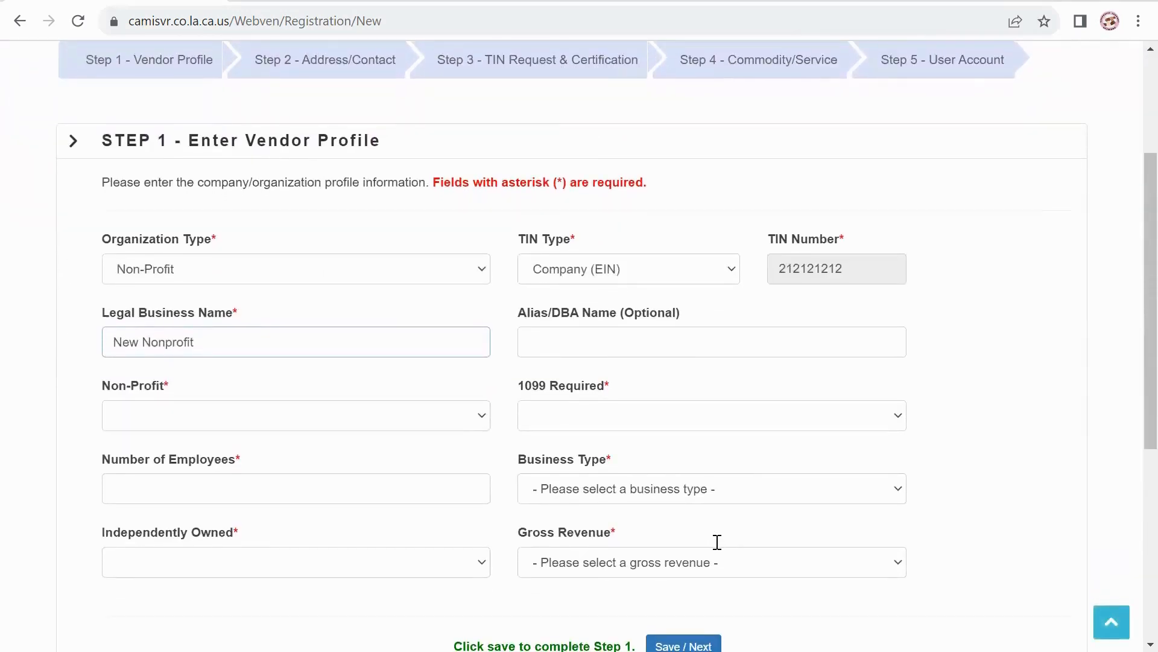
pyautogui.click(480, 418)
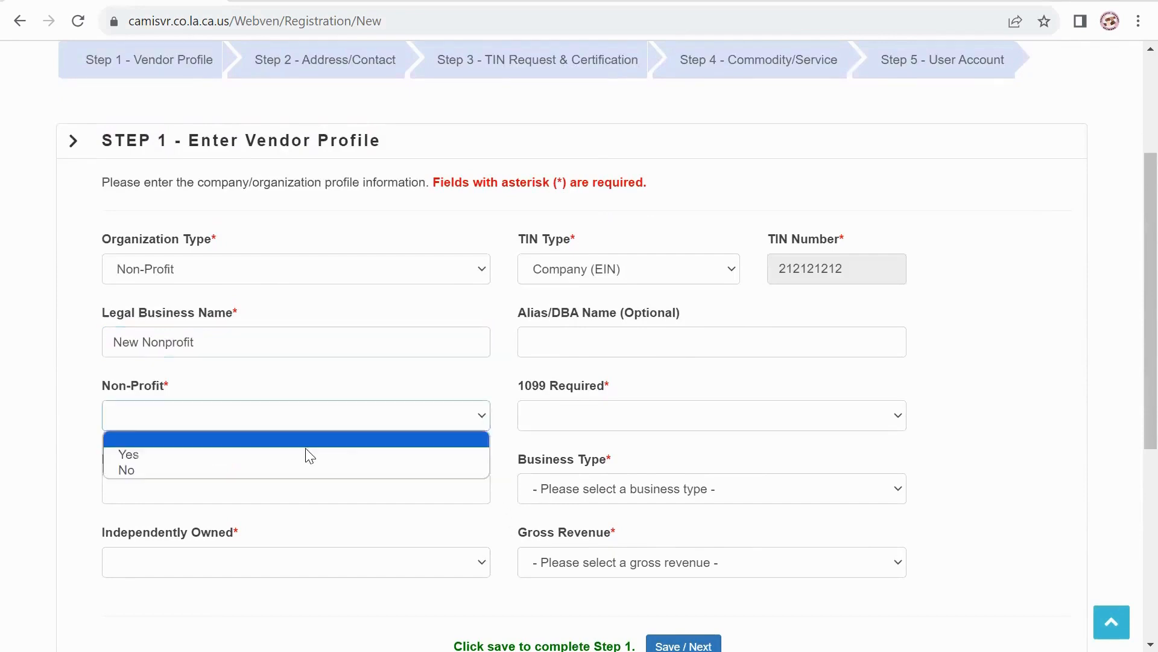
pyautogui.click(262, 460)
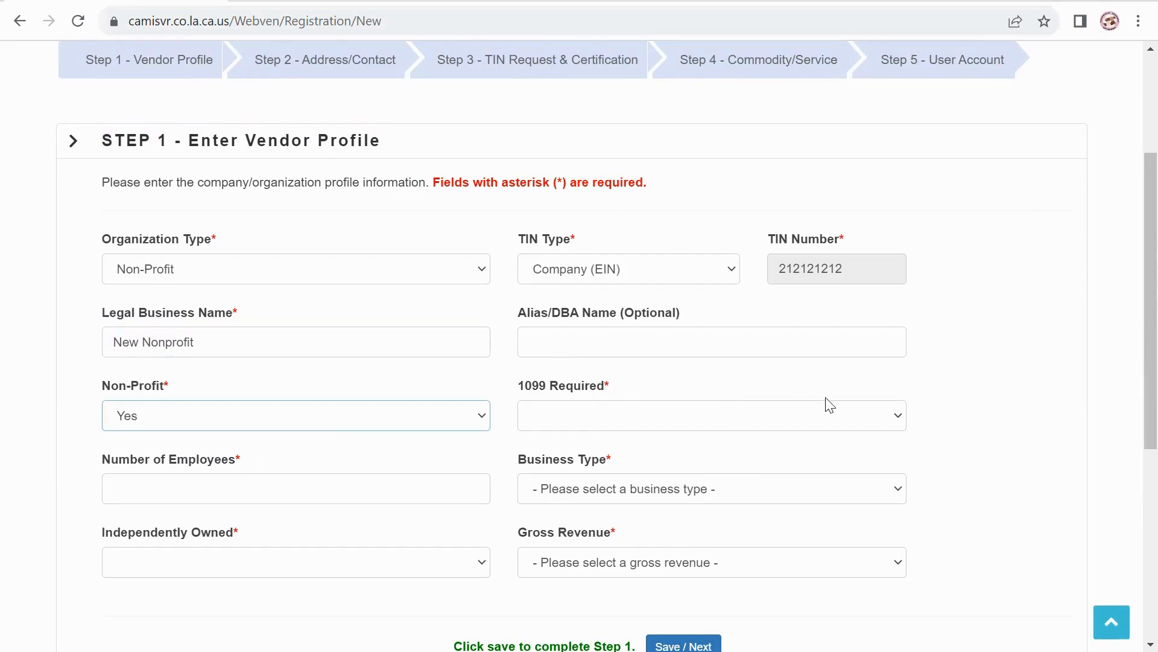
pyautogui.click(903, 416)
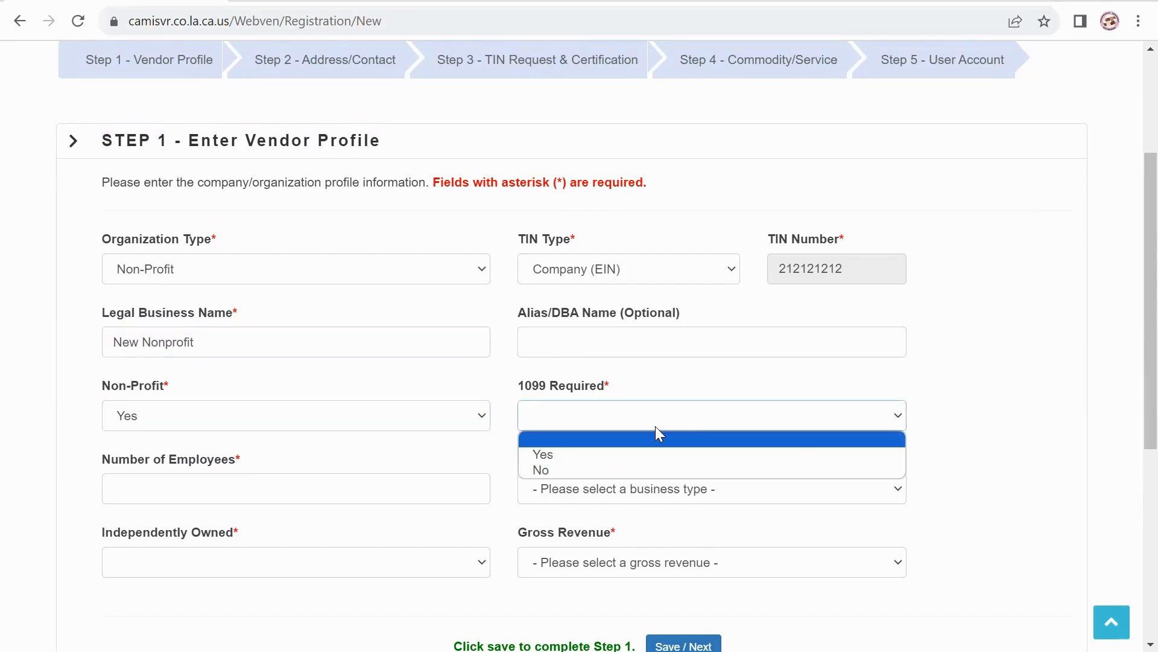
pyautogui.click(551, 453)
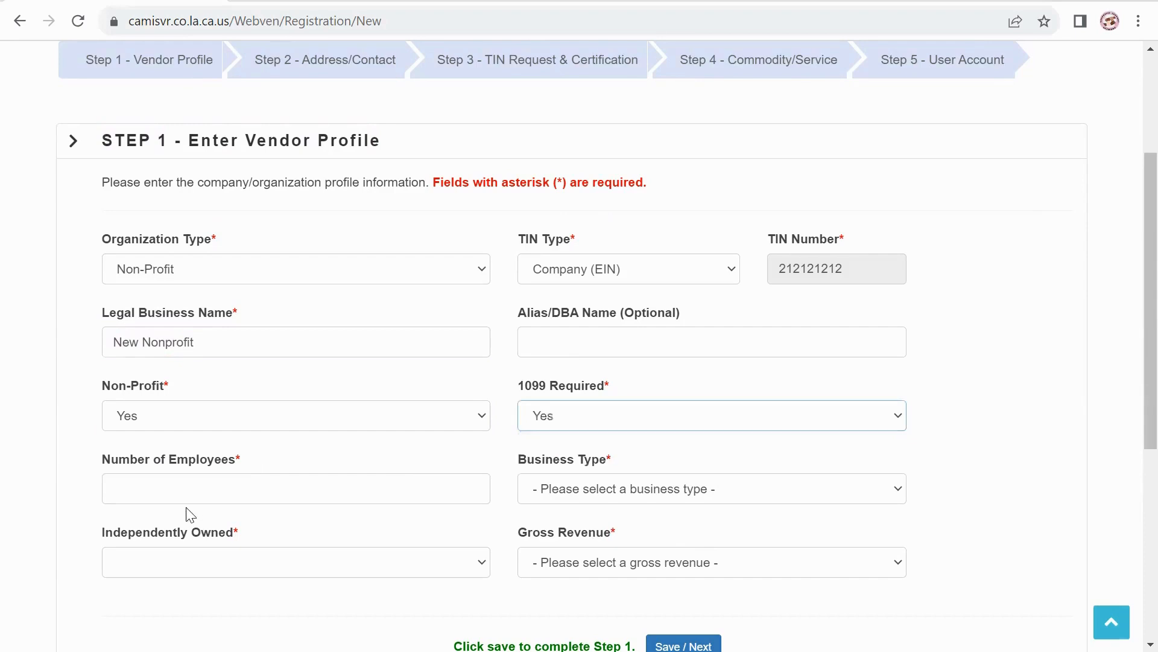
pyautogui.click(211, 482)
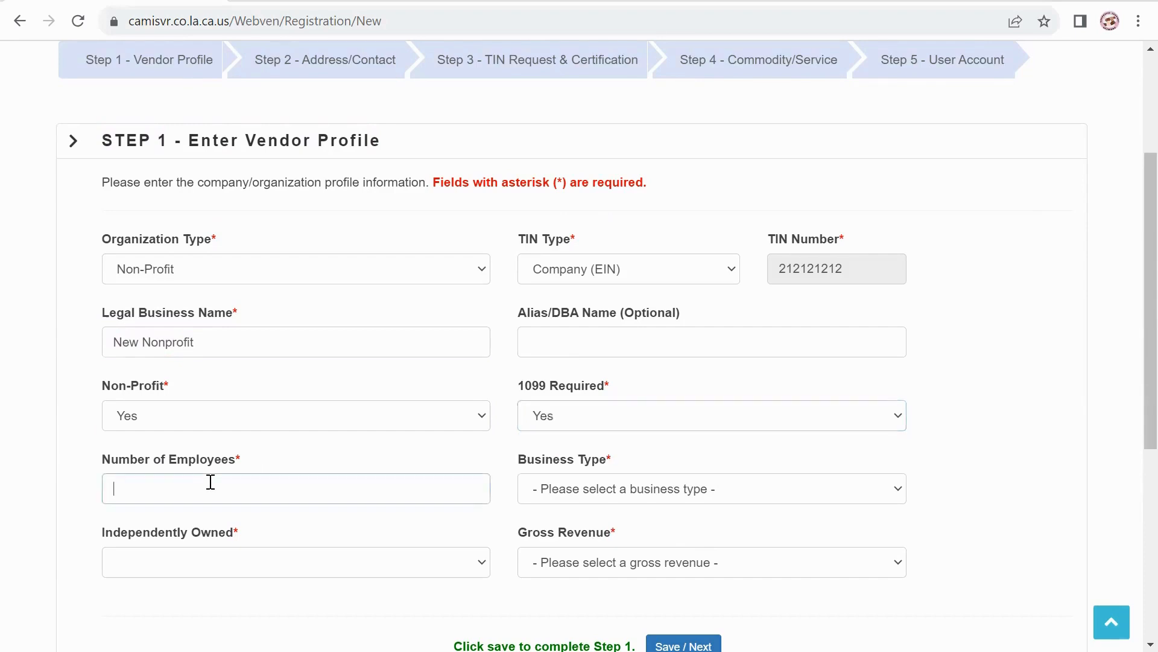
pyautogui.write('3')
# Choose Service type, Independently Owned No, revenue 0 - 100,000, and save Step 1.
pyautogui.scroll(3, 879, 488)
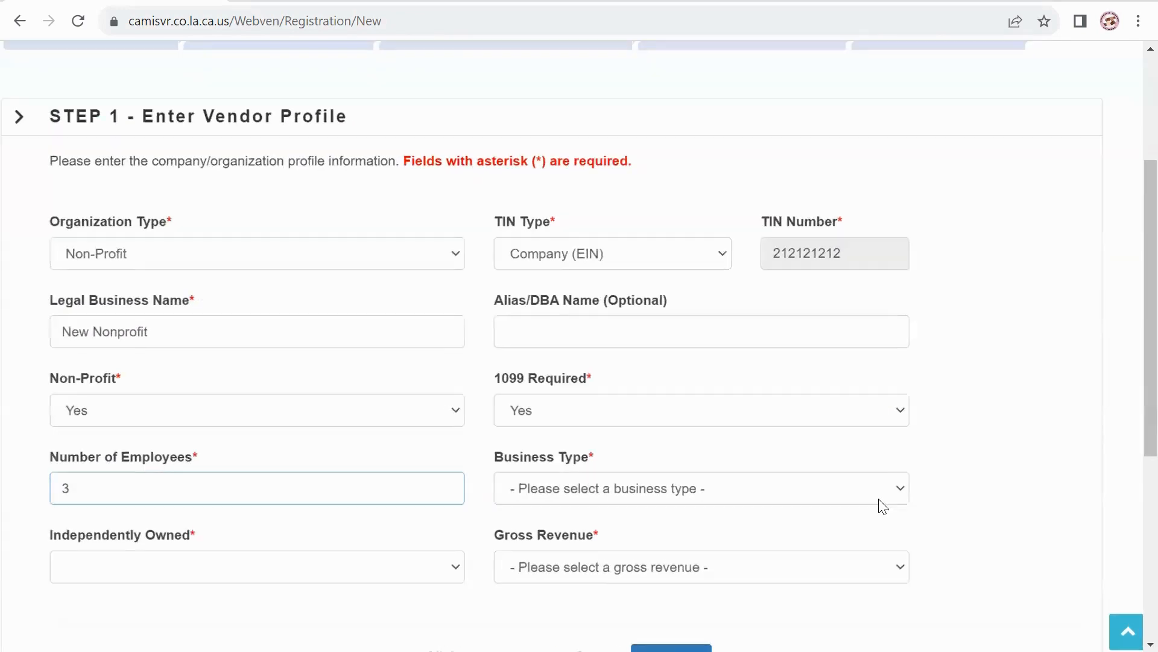
pyautogui.click(882, 498)
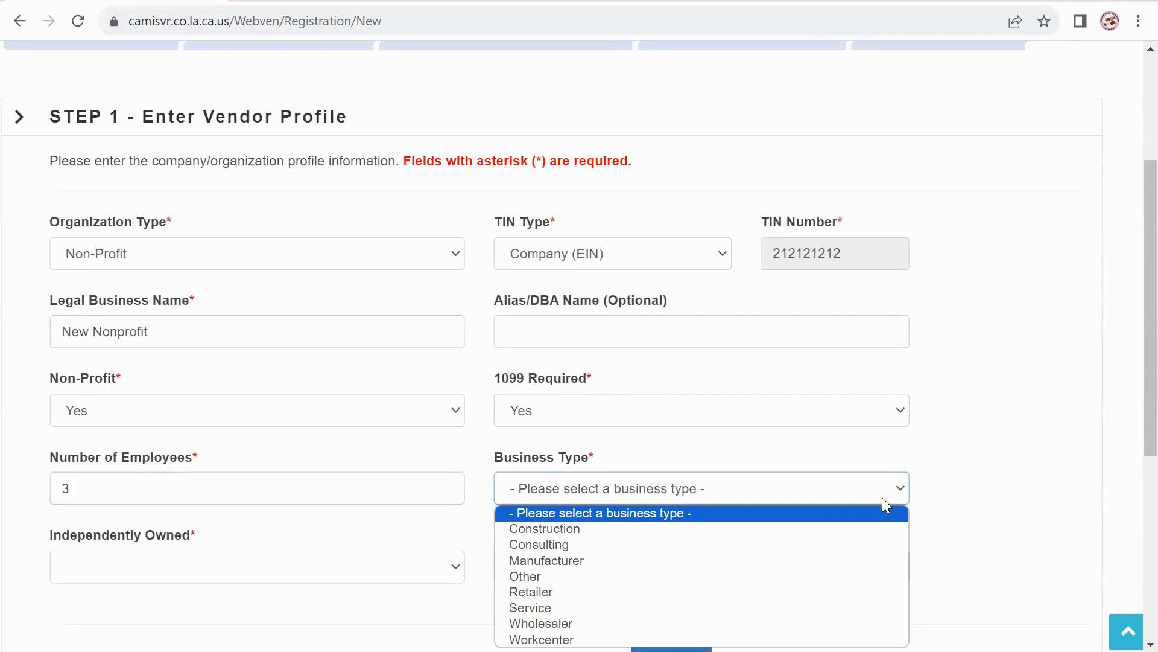
pyautogui.scroll(-2, 882, 497)
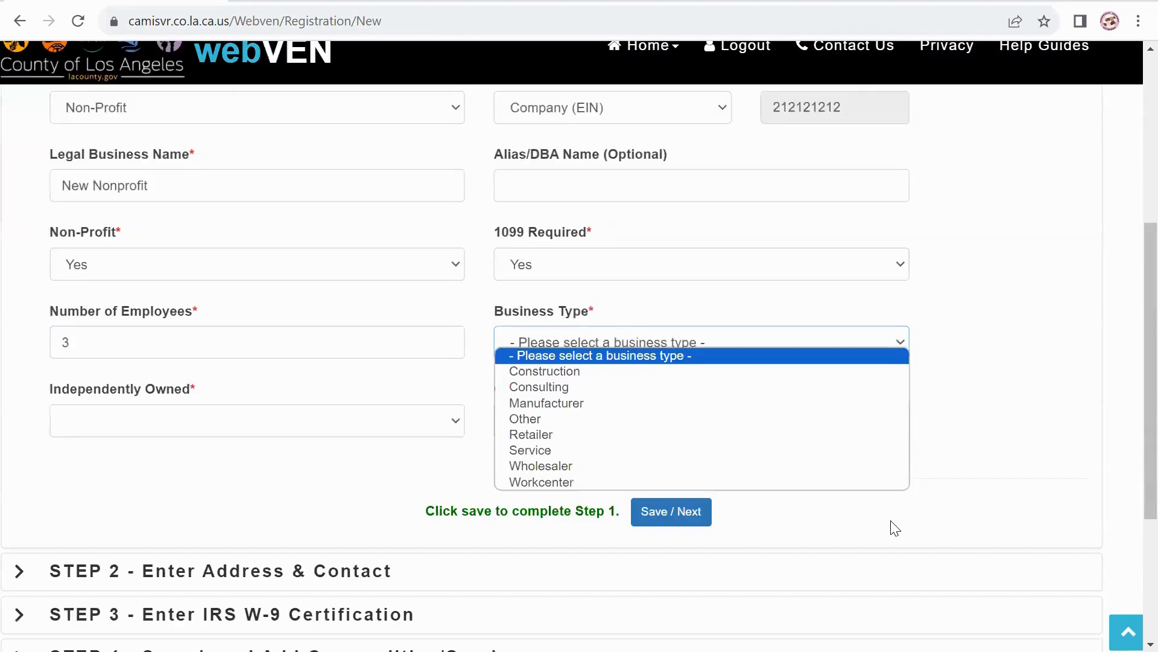
pyautogui.click(554, 452)
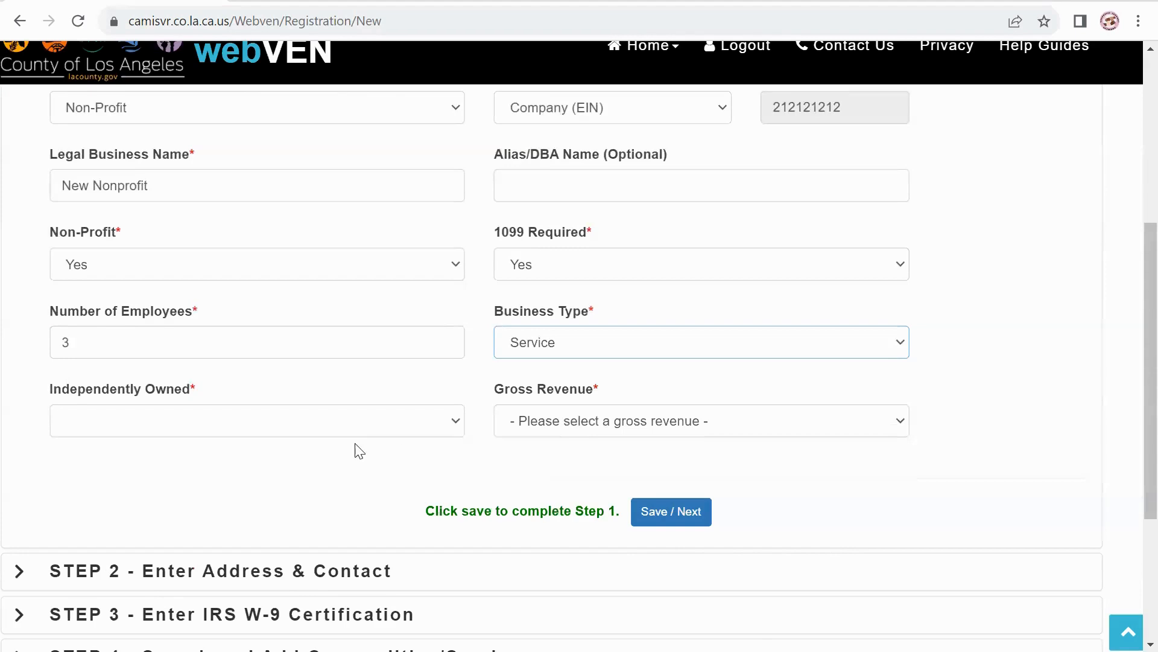
pyautogui.click(166, 432)
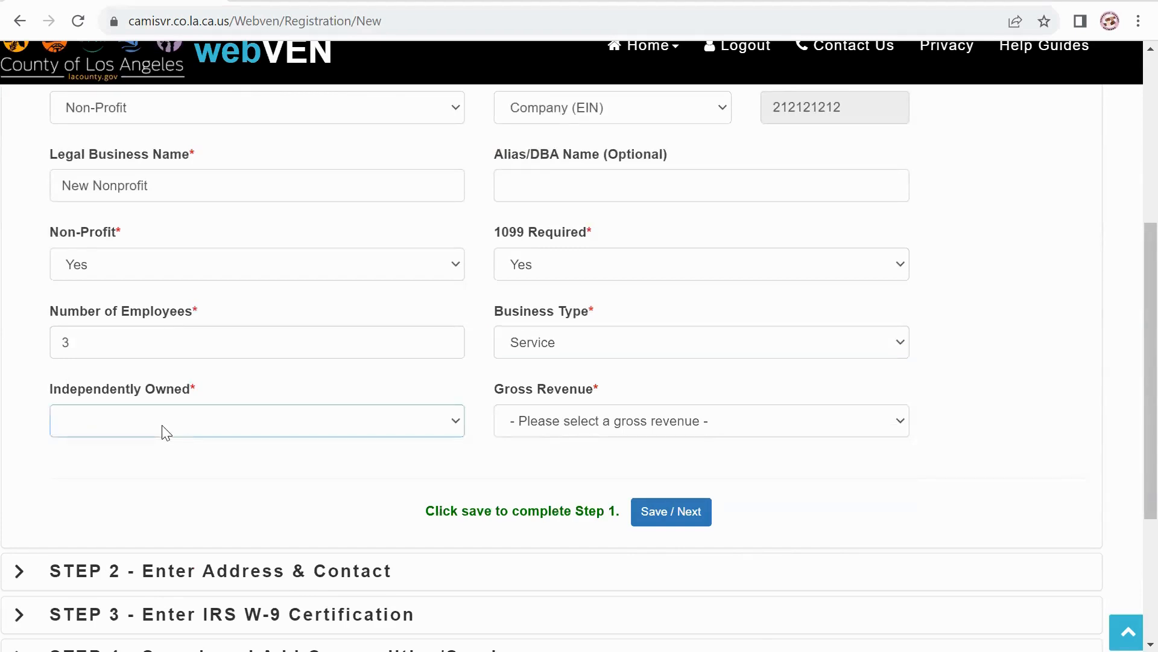
pyautogui.click(455, 426)
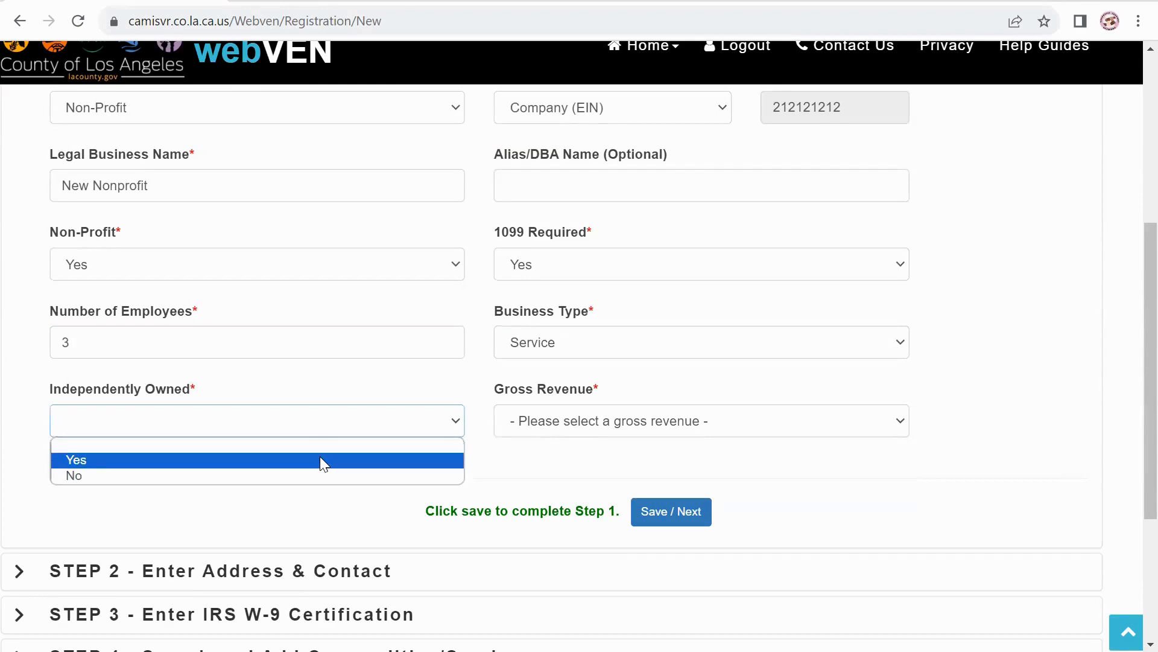
pyautogui.click(499, 439)
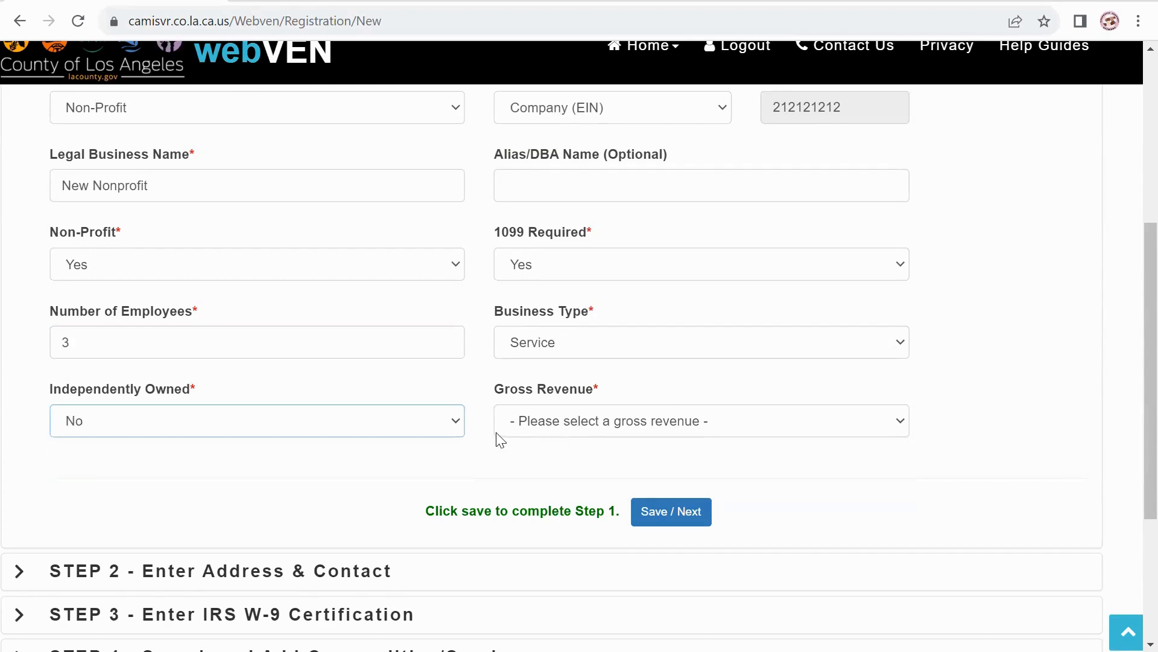
pyautogui.click(742, 428)
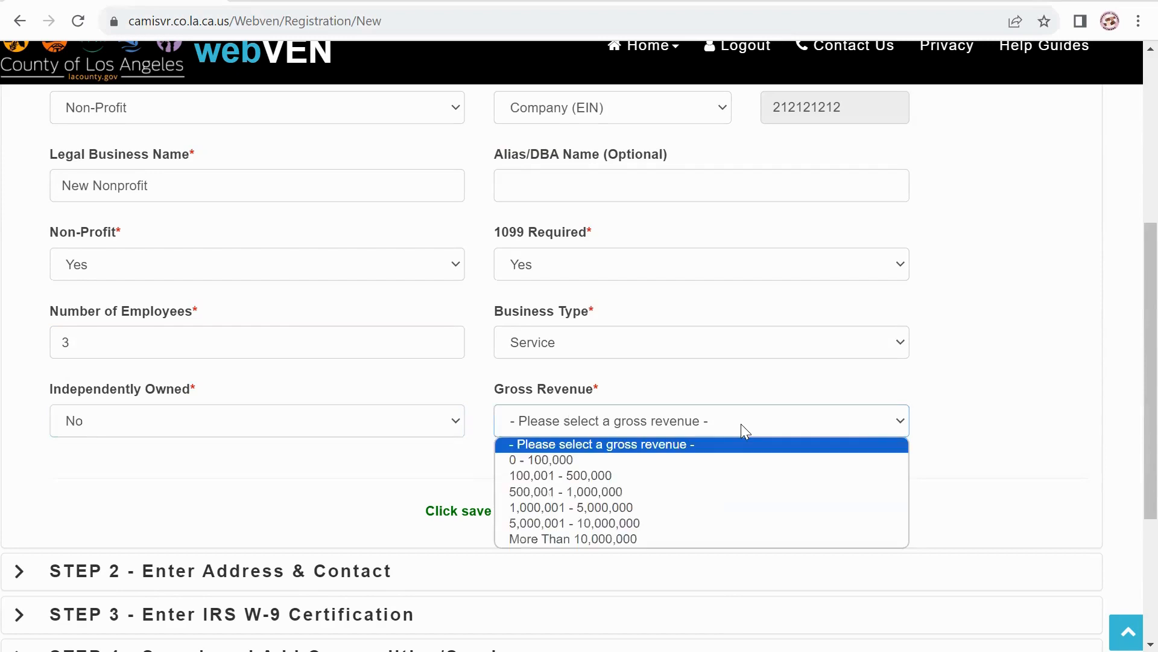
pyautogui.click(731, 469)
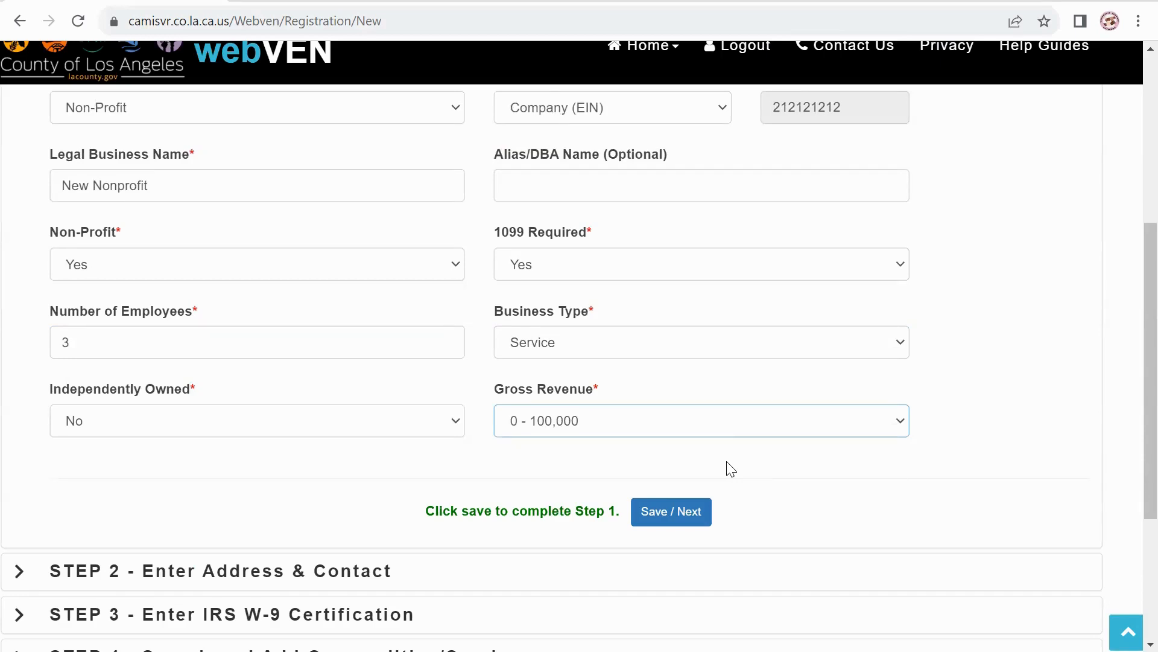
pyautogui.press('Tab')
pyautogui.press('Return')
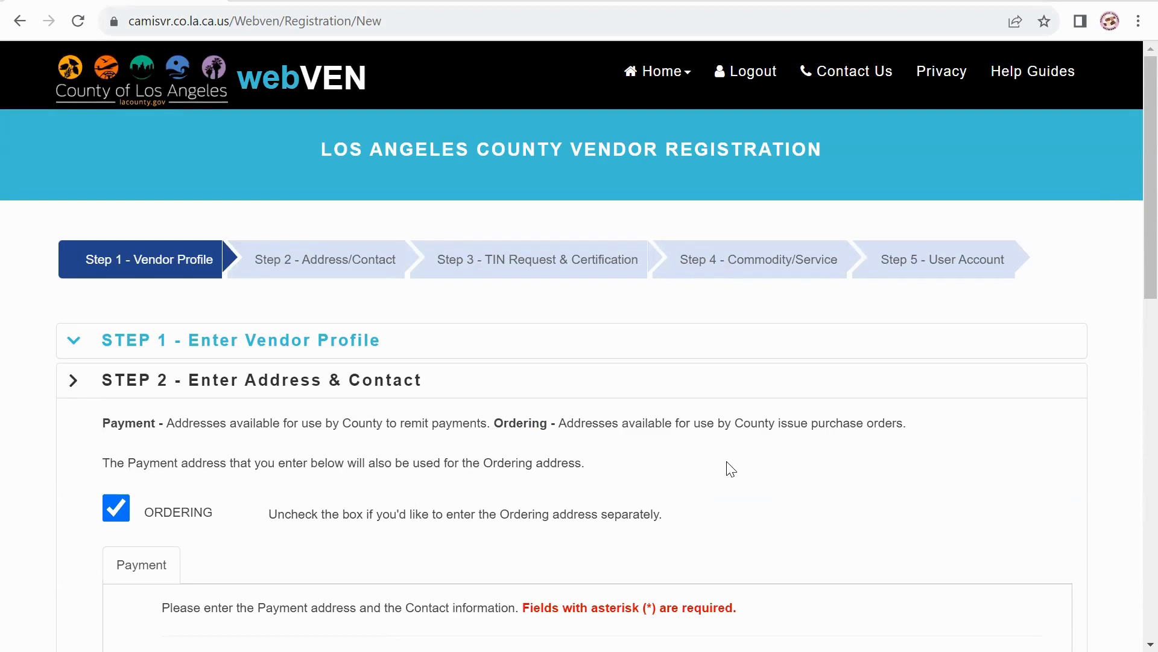
# Enter the payment street address, city Los Angeles, contact's name and contact phone number.
pyautogui.scroll(-4, 730, 468)
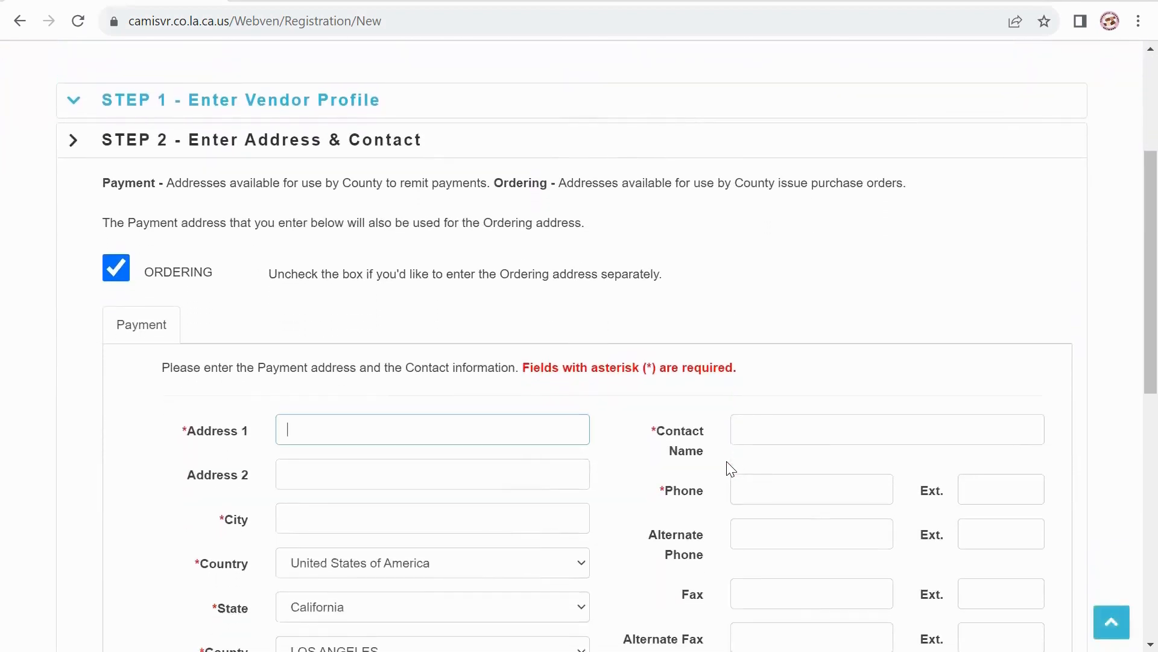
pyautogui.click(943, 431)
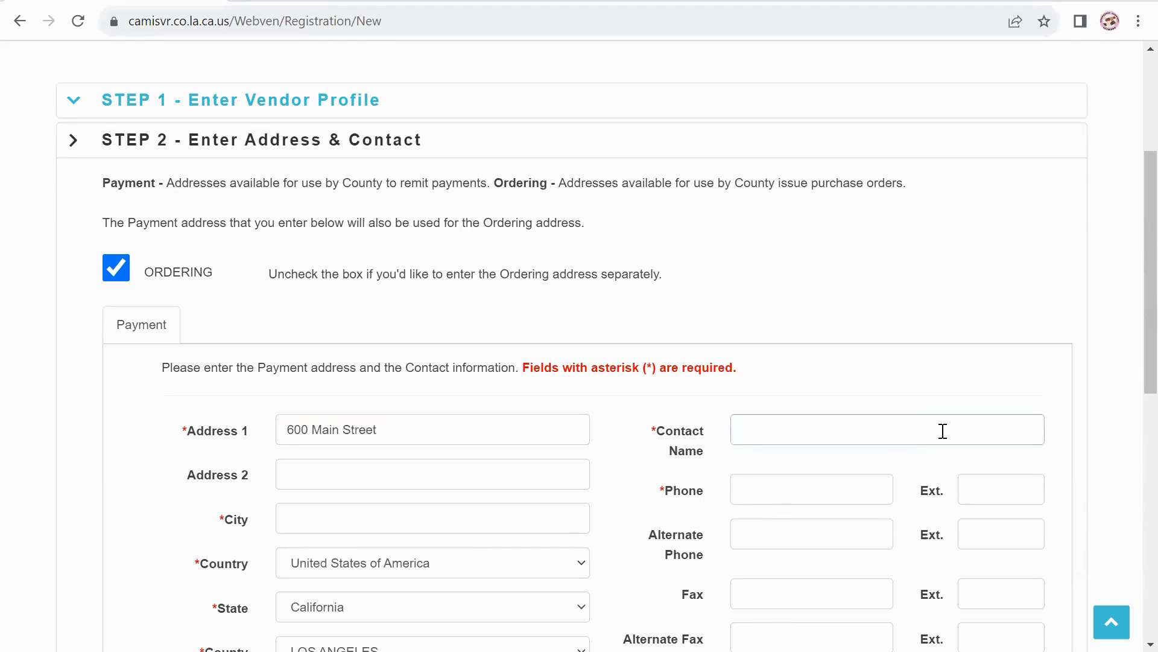
pyautogui.write('Suzie Que')
pyautogui.click(507, 517)
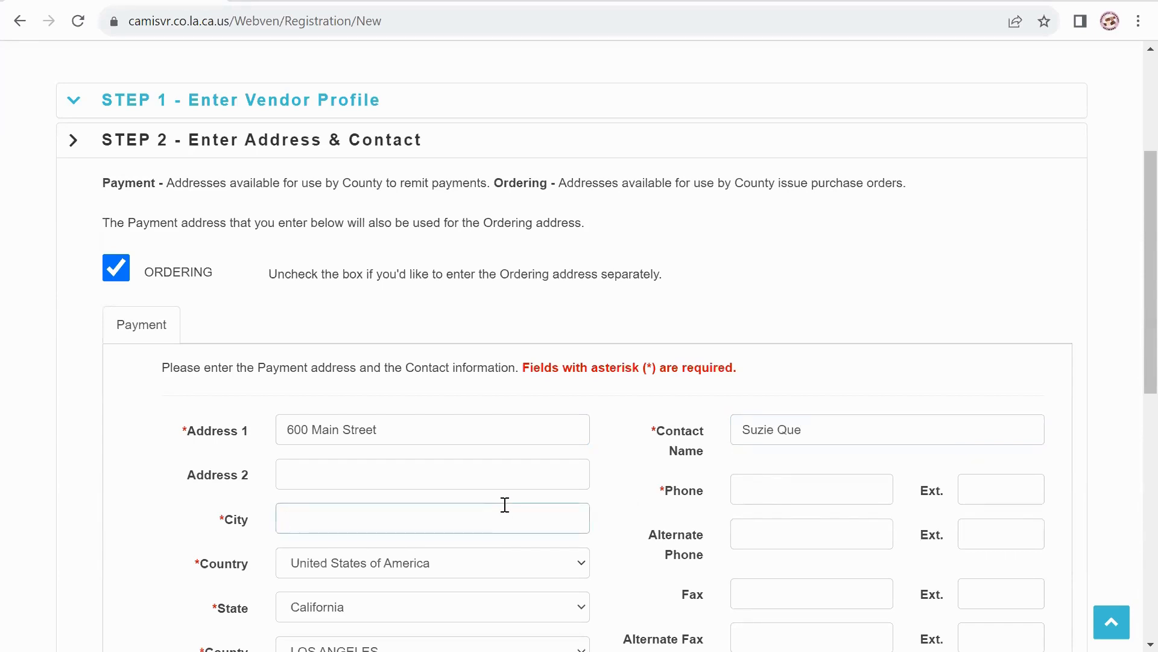
pyautogui.write('LosAn')
pyautogui.press('BackSpace')
pyautogui.press('BackSpace')
pyautogui.write('Angeles')
pyautogui.click(751, 487)
pyautogui.write('11')
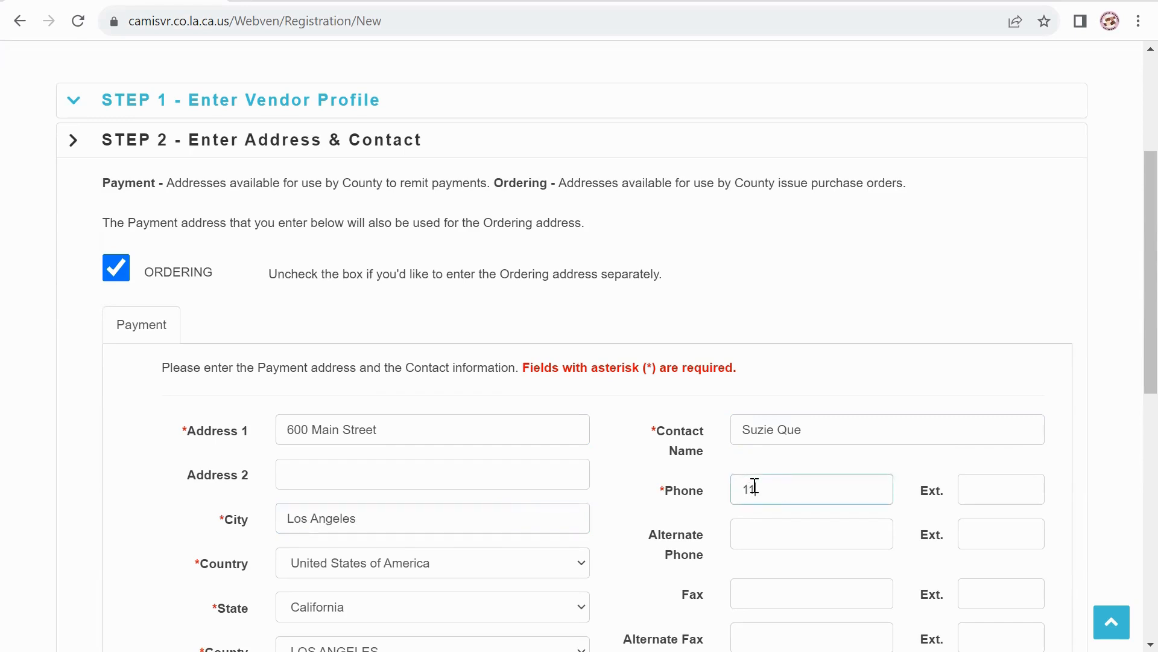
pyautogui.write('1-111-2222')
# Enter the payment zip code, fax number and contact e-mail address.
pyautogui.scroll(-2, 621, 597)
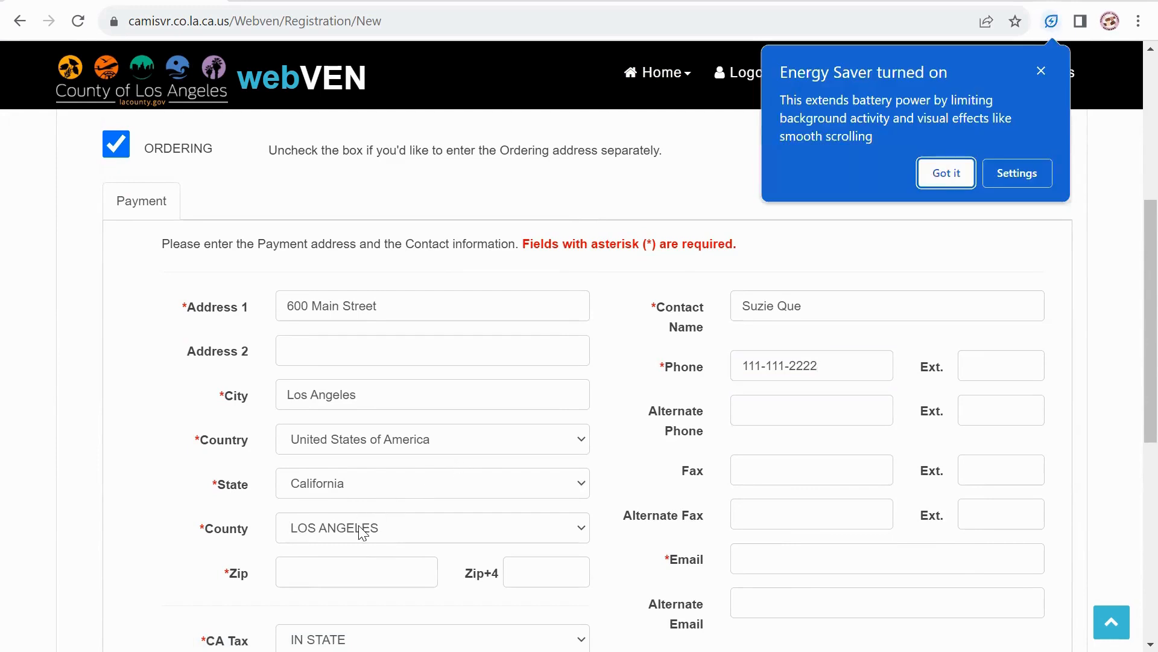
pyautogui.click(404, 565)
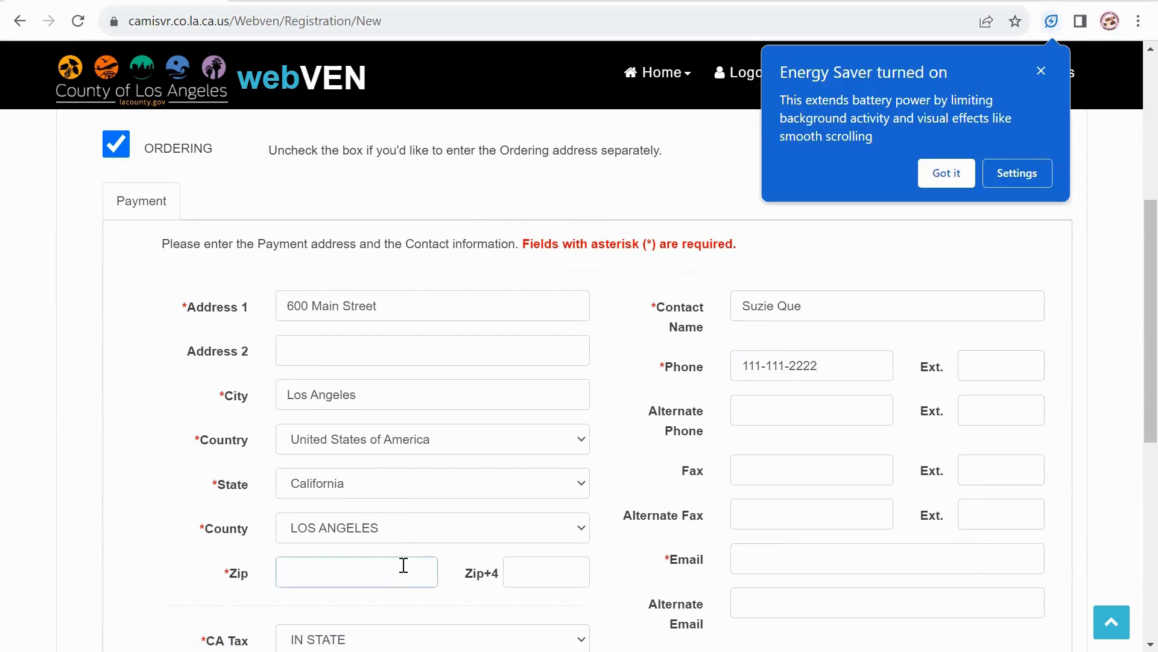
pyautogui.write('90014')
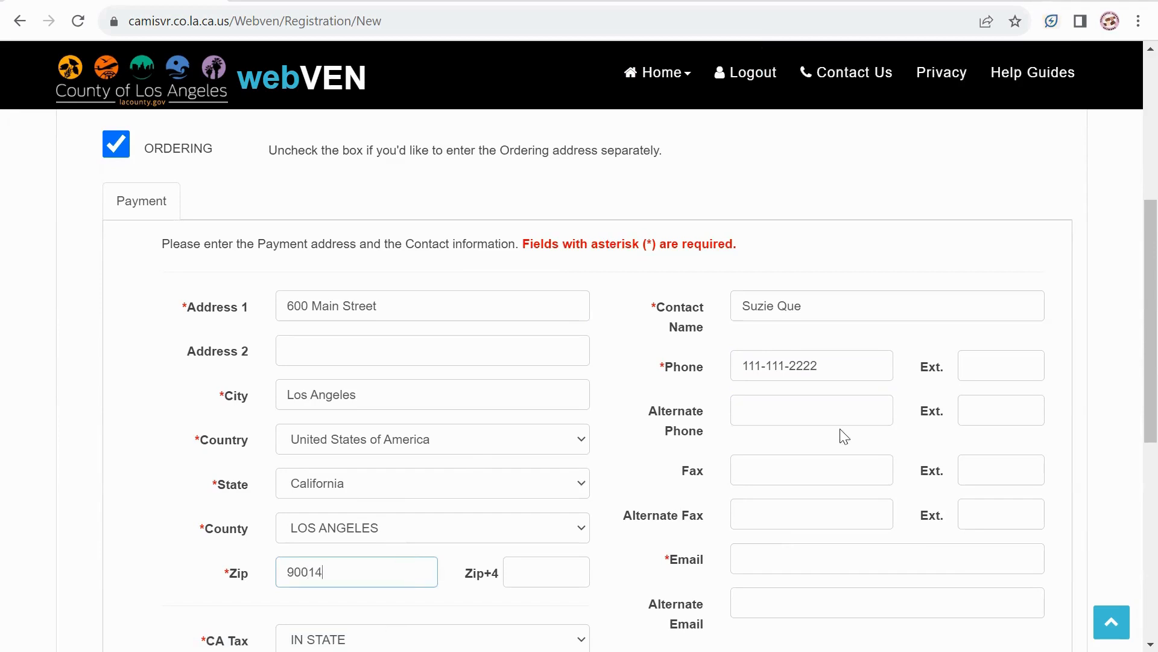
pyautogui.click(804, 474)
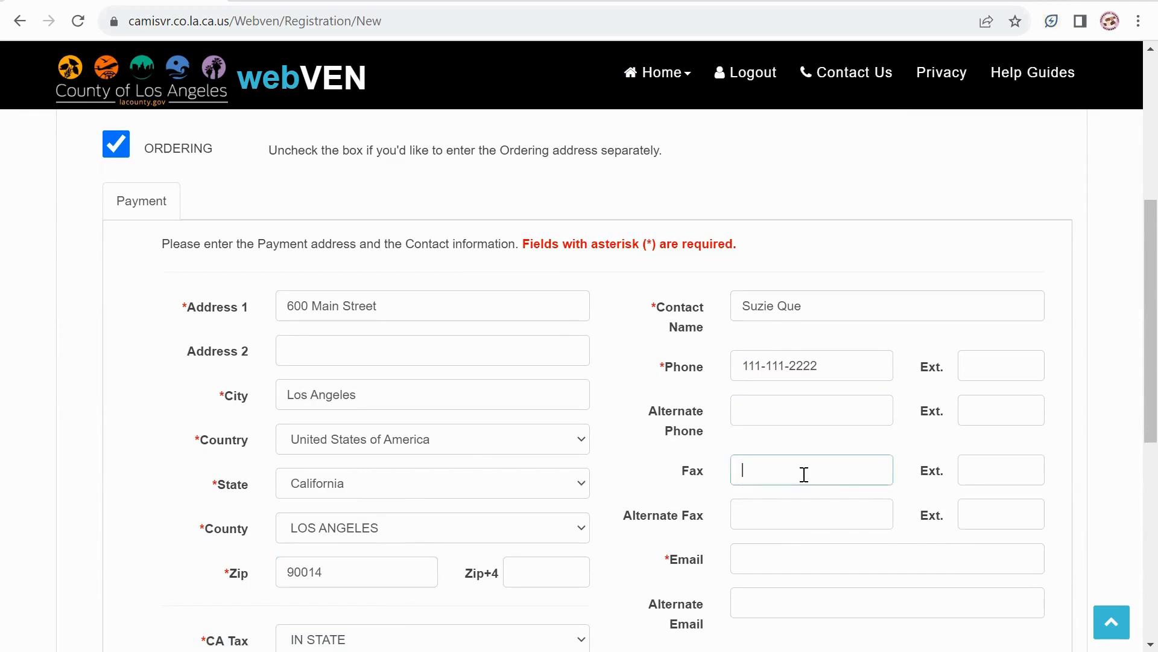
pyautogui.write('111-111-3333')
pyautogui.scroll(-2, 804, 474)
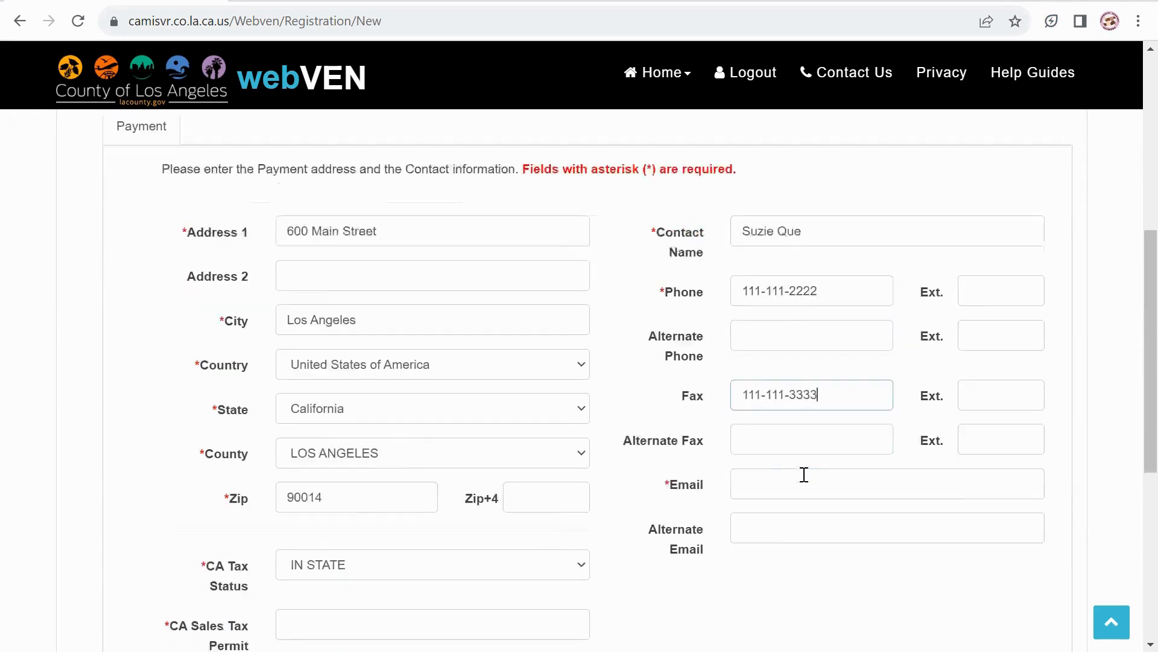
pyautogui.press('Tab')
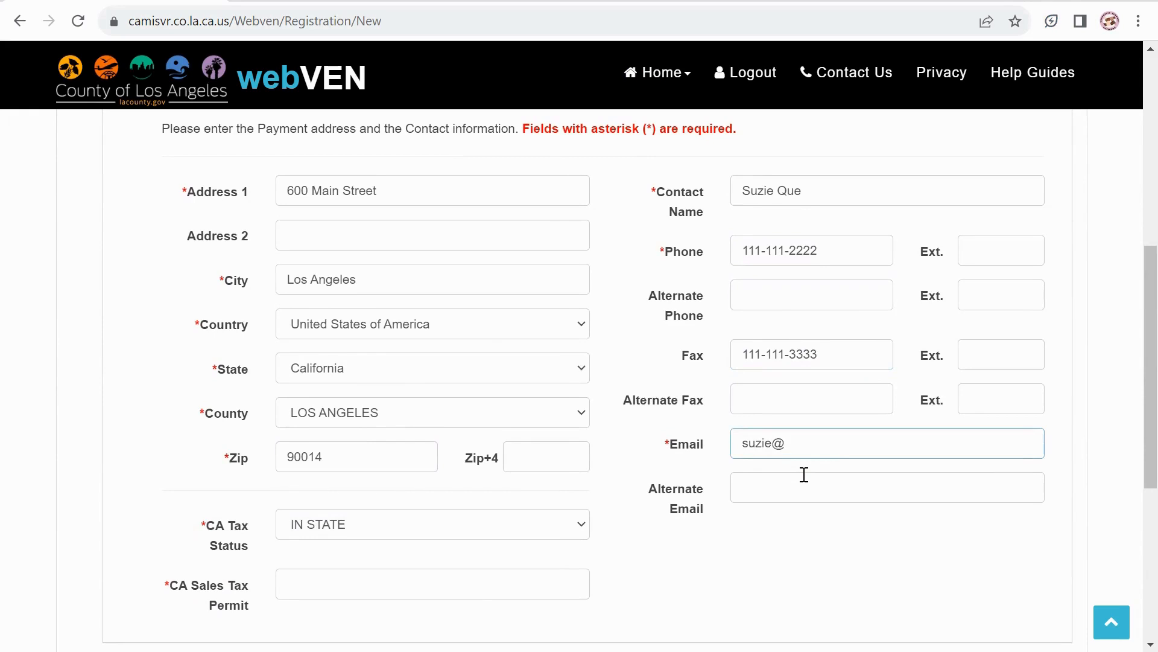
# Keep CA tax status as IN STATE and enter the CA sales tax permit number.
pyautogui.click(379, 530)
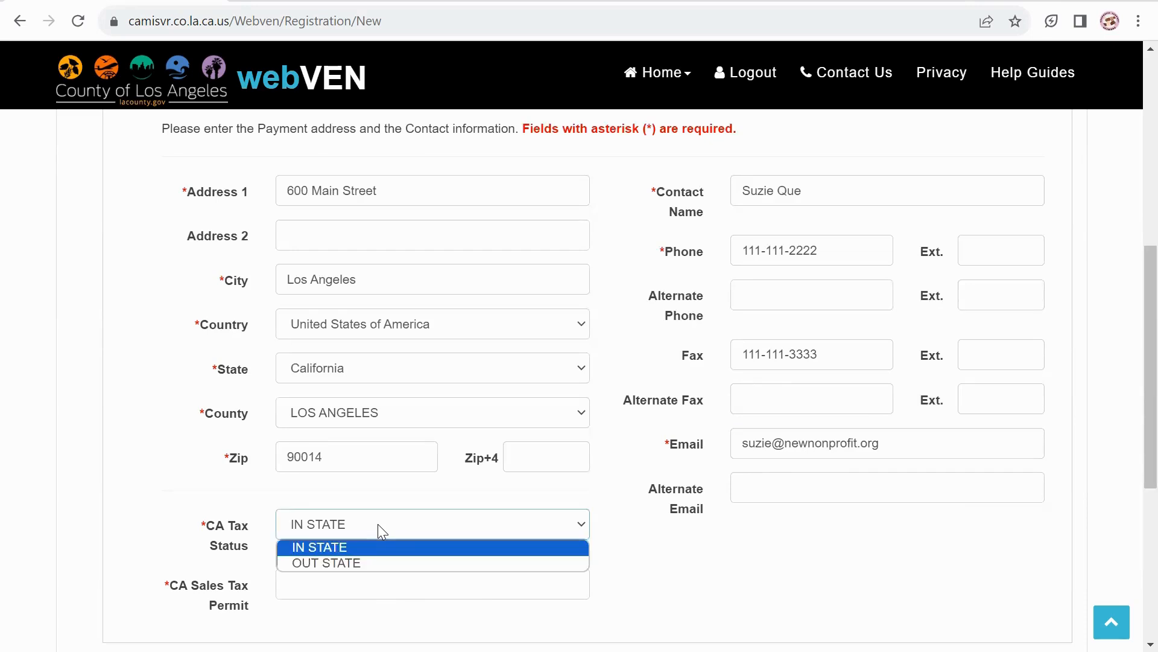
pyautogui.click(347, 549)
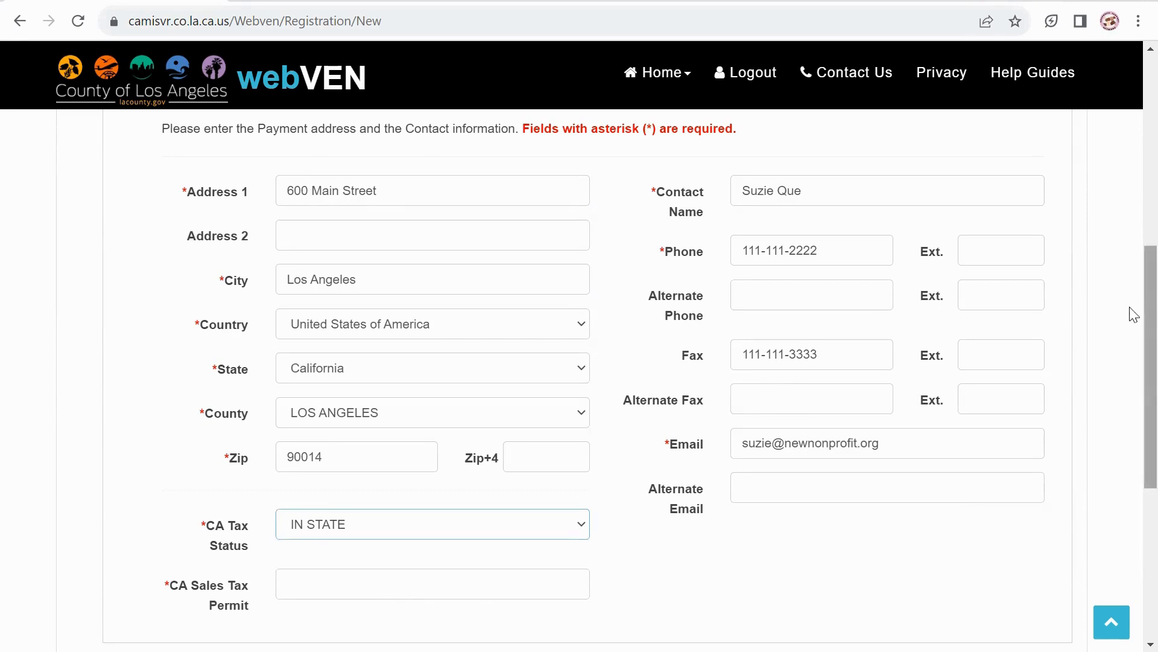
pyautogui.scroll(-2, 1131, 326)
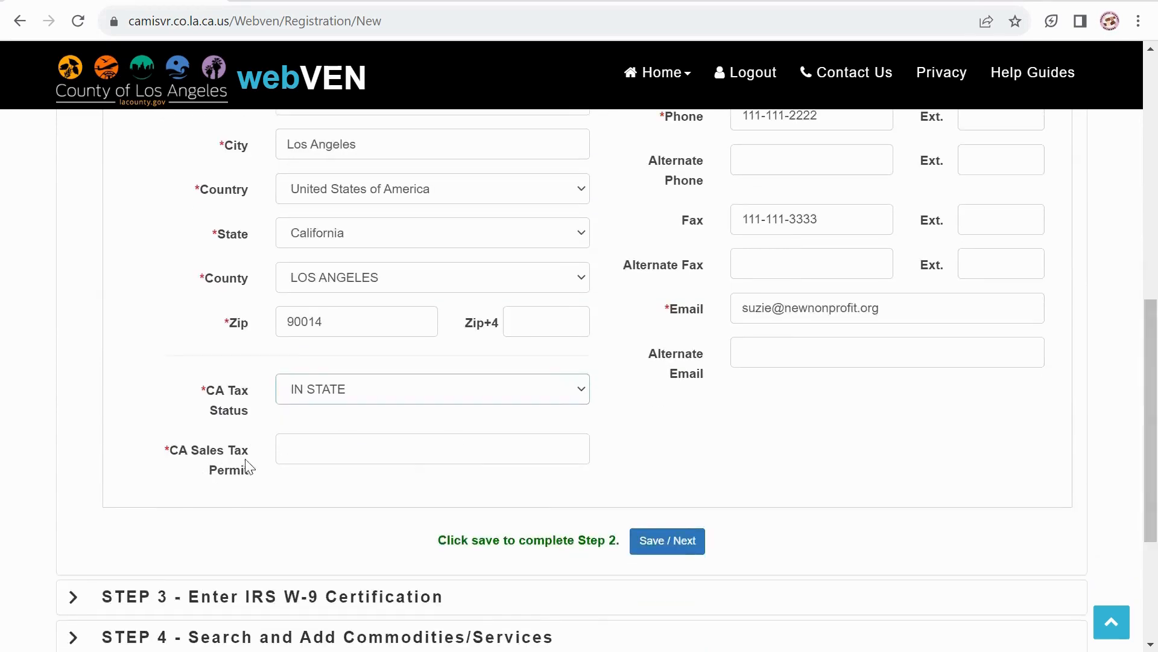
pyautogui.click(314, 453)
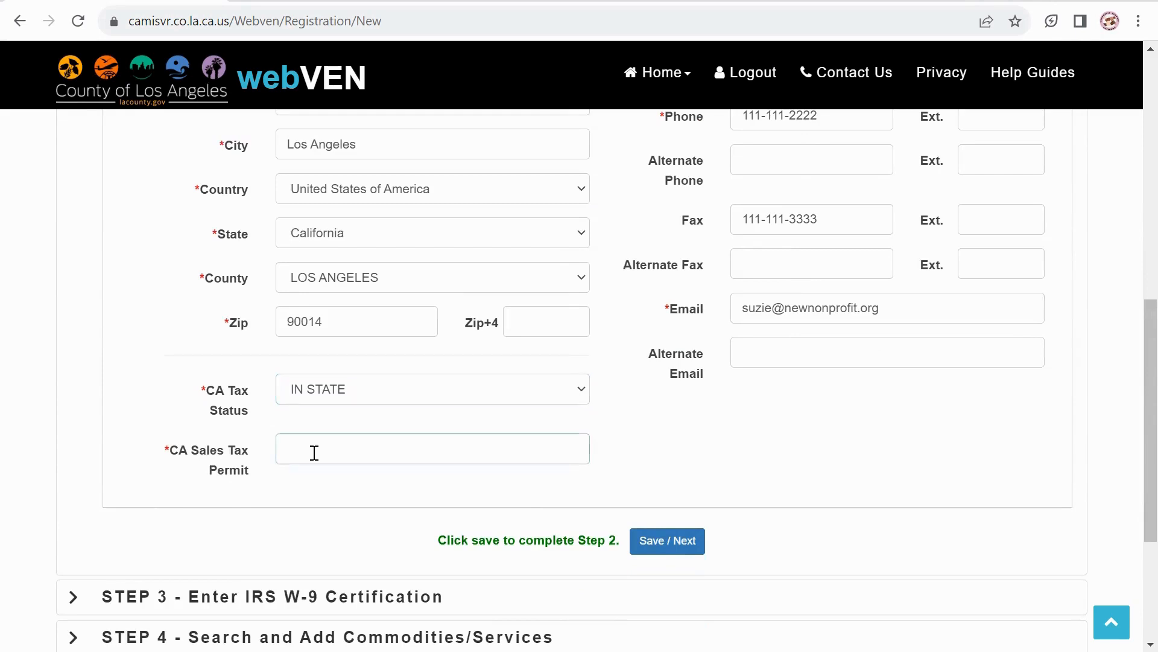
pyautogui.scroll(3, 968, 387)
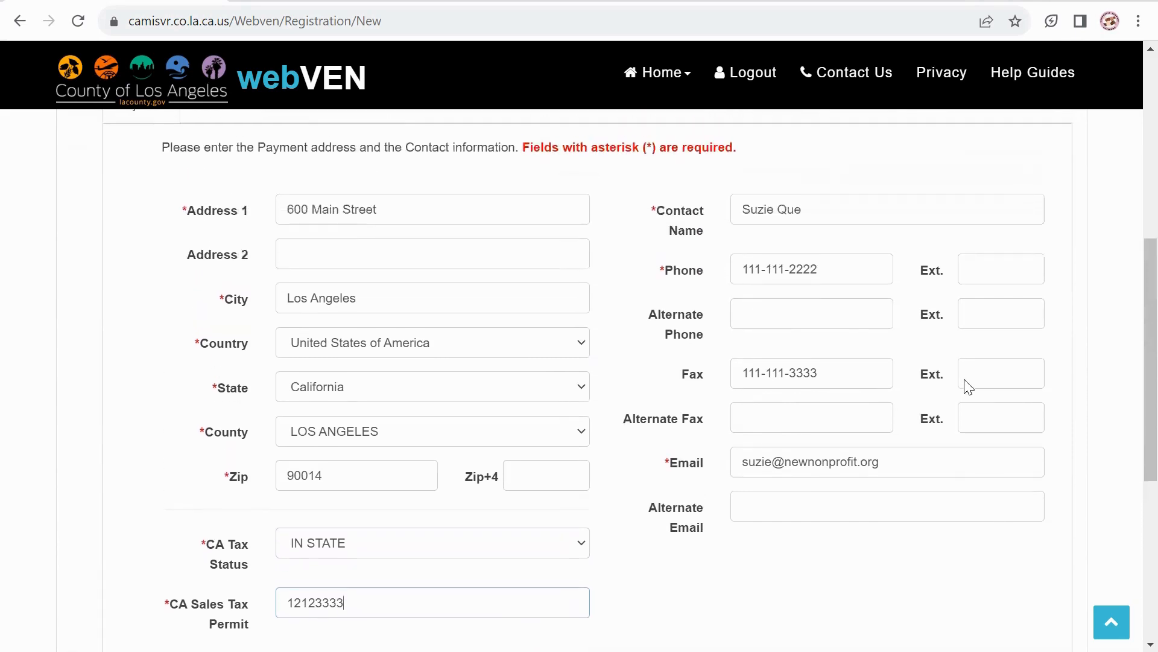
pyautogui.scroll(-1, 968, 386)
pyautogui.scroll(-1, 968, 387)
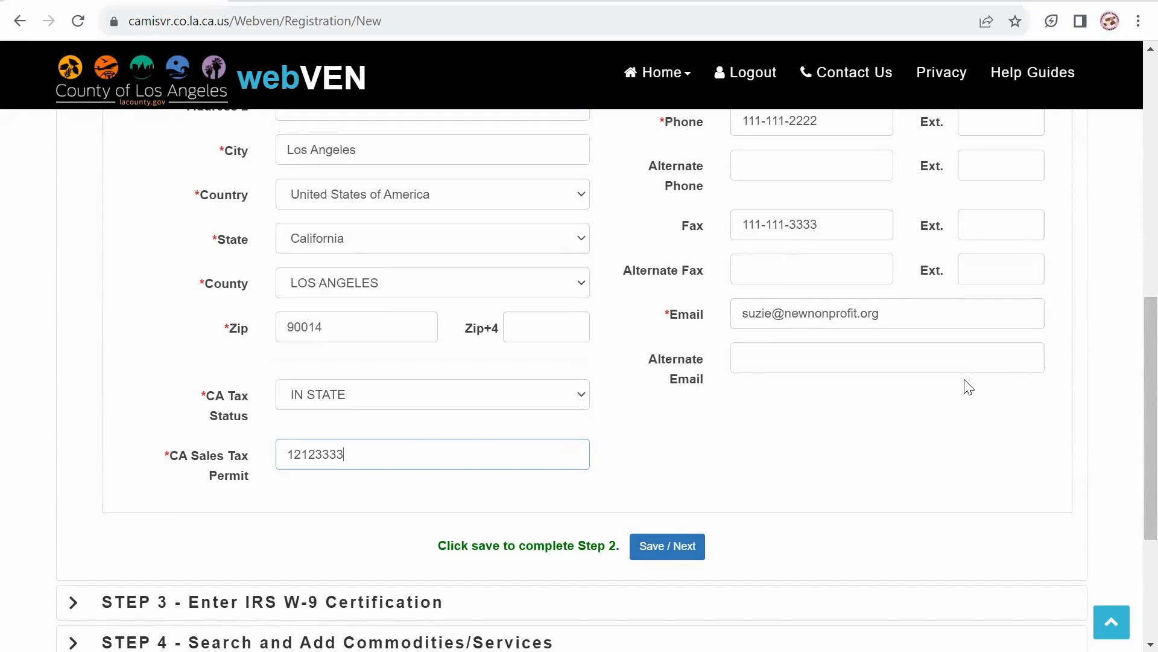
# Save Step 2 and apply the USPS-corrected payment address.
pyautogui.press('Return')
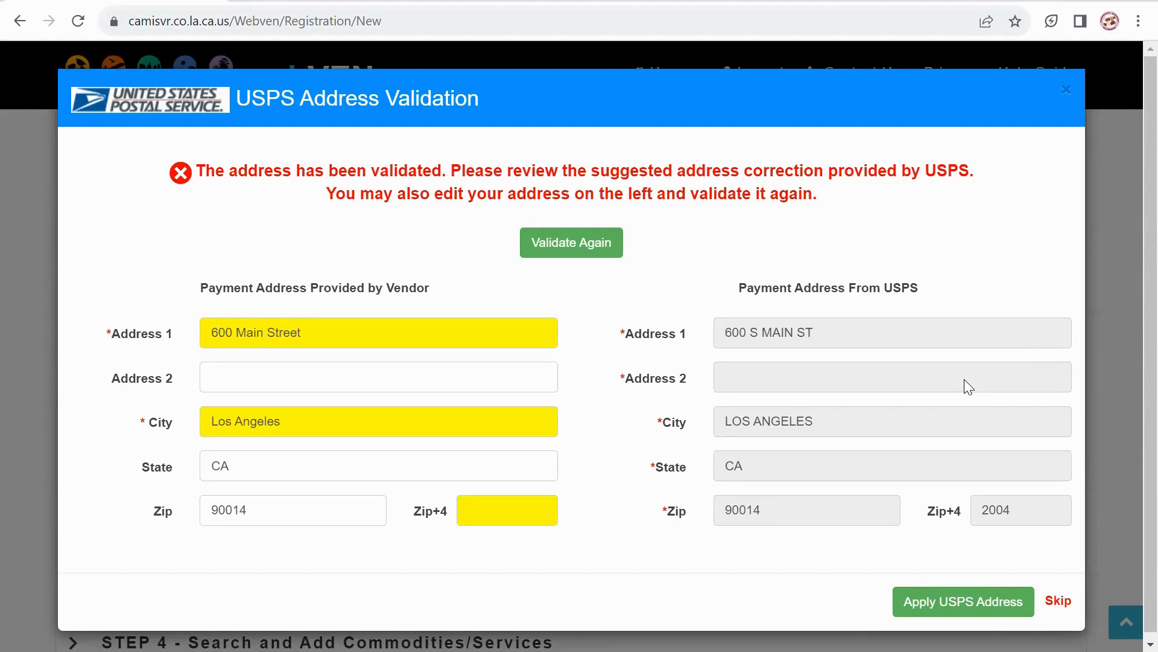
pyautogui.press('Return')
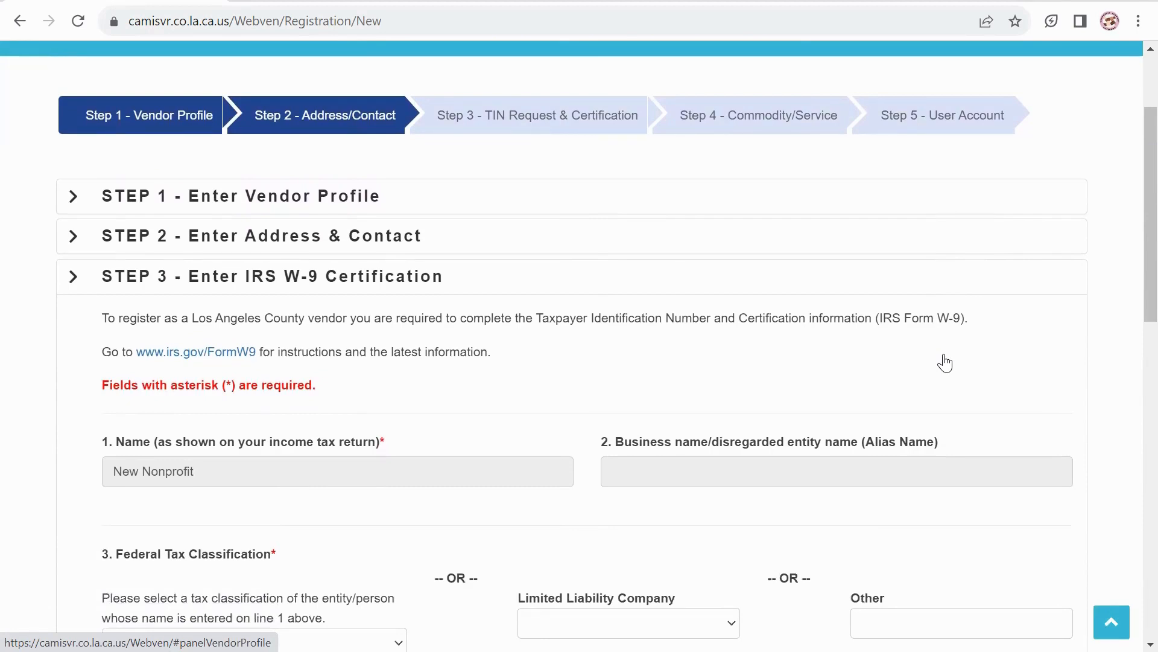
# Set the W-9 Other tax classification to '501c3 nonprofit'.
pyautogui.scroll(-1, 944, 363)
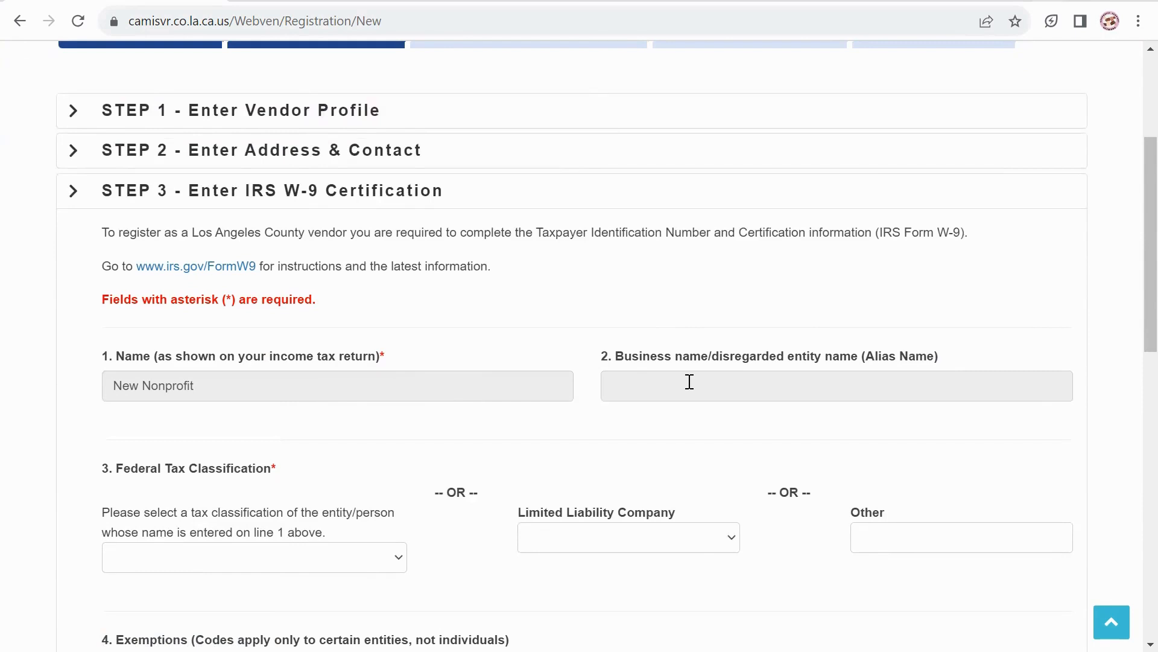
pyautogui.scroll(-3, 689, 382)
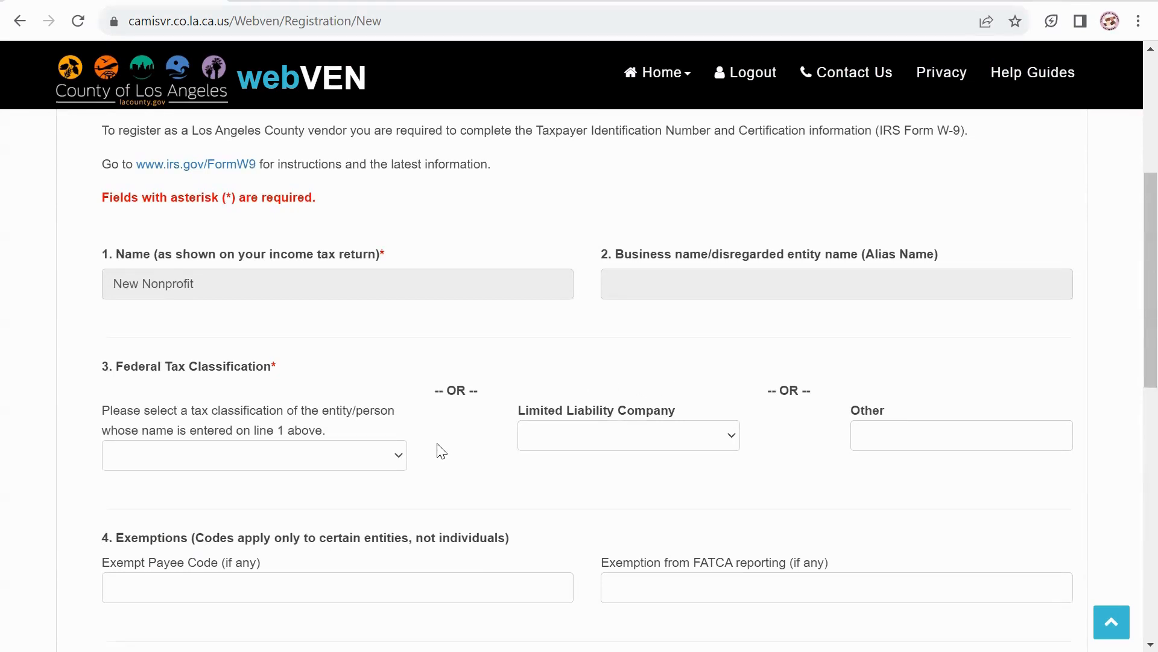
pyautogui.click(405, 460)
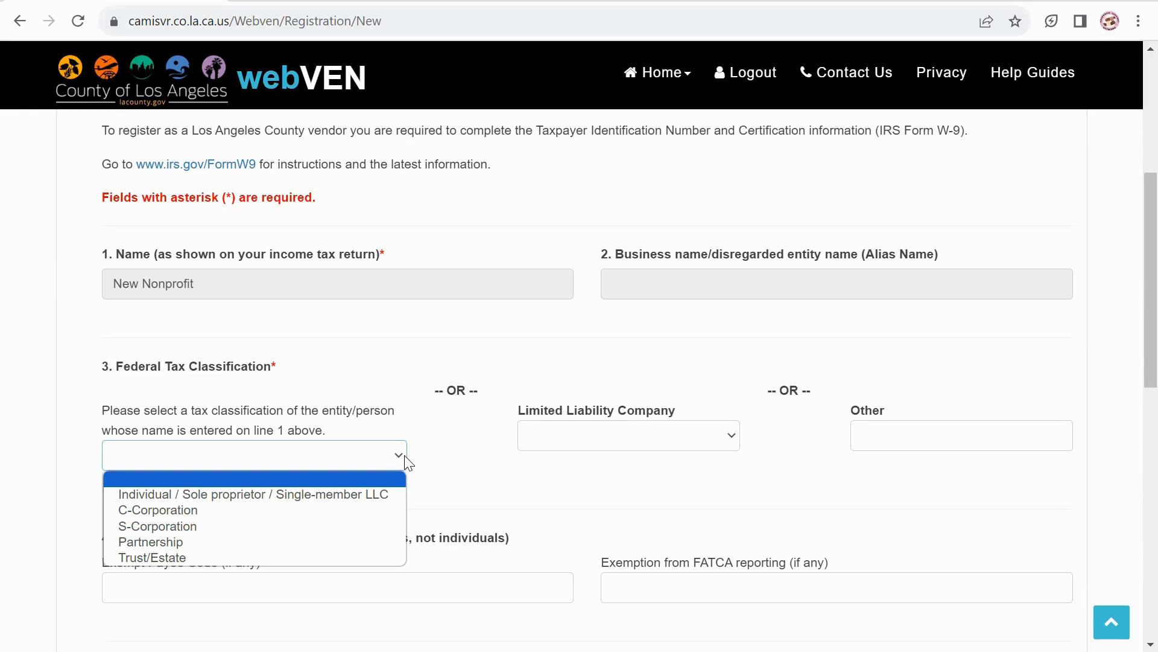
pyautogui.click(734, 446)
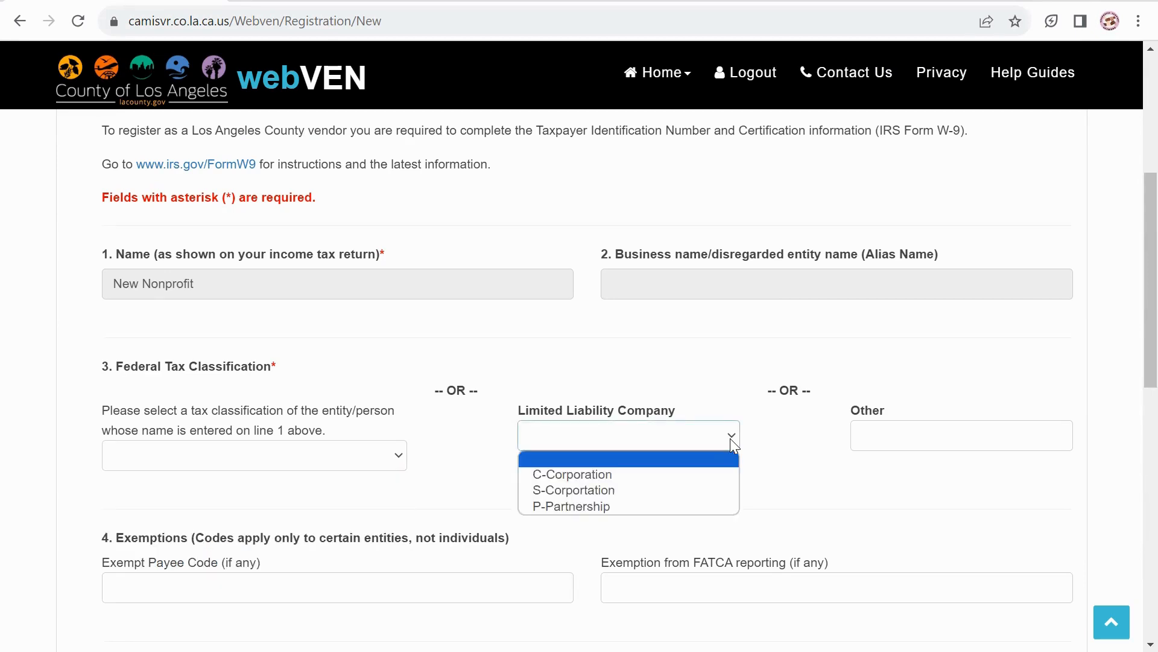
pyautogui.click(961, 442)
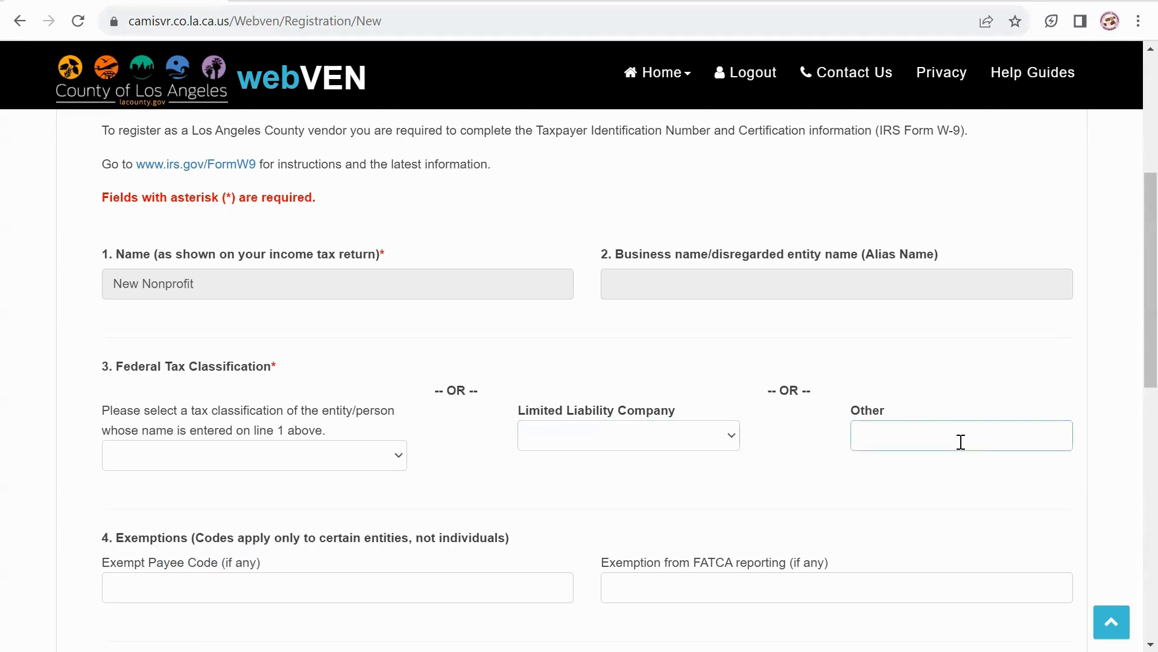
pyautogui.write('501c3 nonp')
pyautogui.write('rofit')
# Enter '501c3' as the Exempt Payee Code.
pyautogui.click(147, 586)
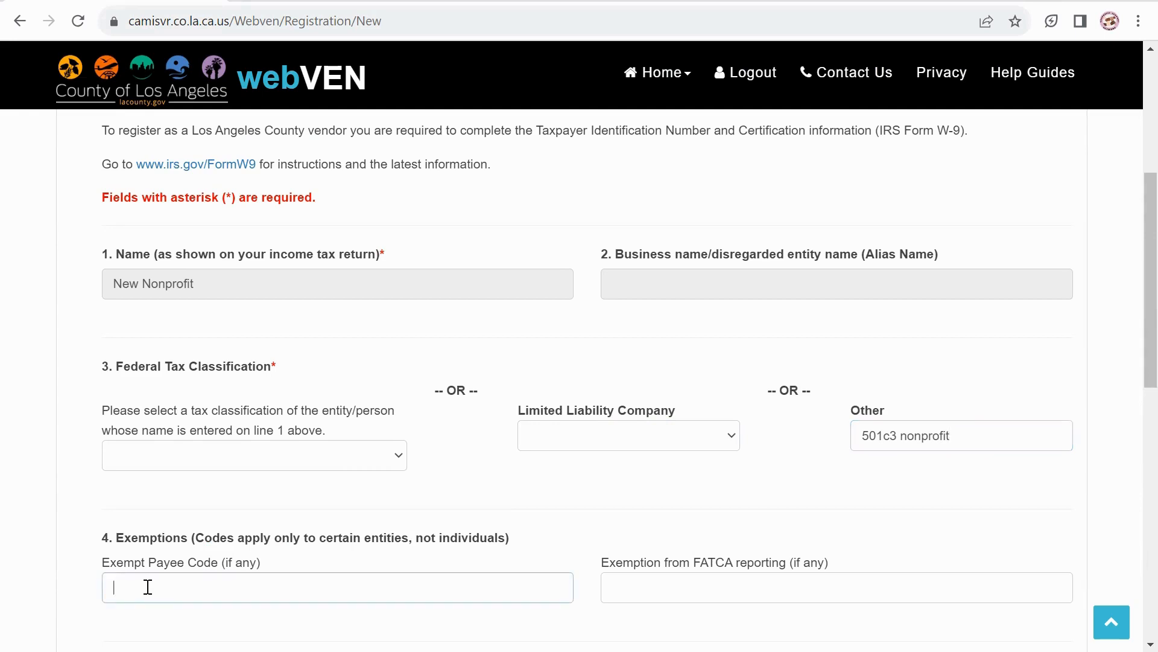
pyautogui.write('501c3 tax')
pyautogui.press('BackSpace')
pyautogui.press('BackSpace')
pyautogui.press('BackSpace')
pyautogui.scroll(-4, 339, 582)
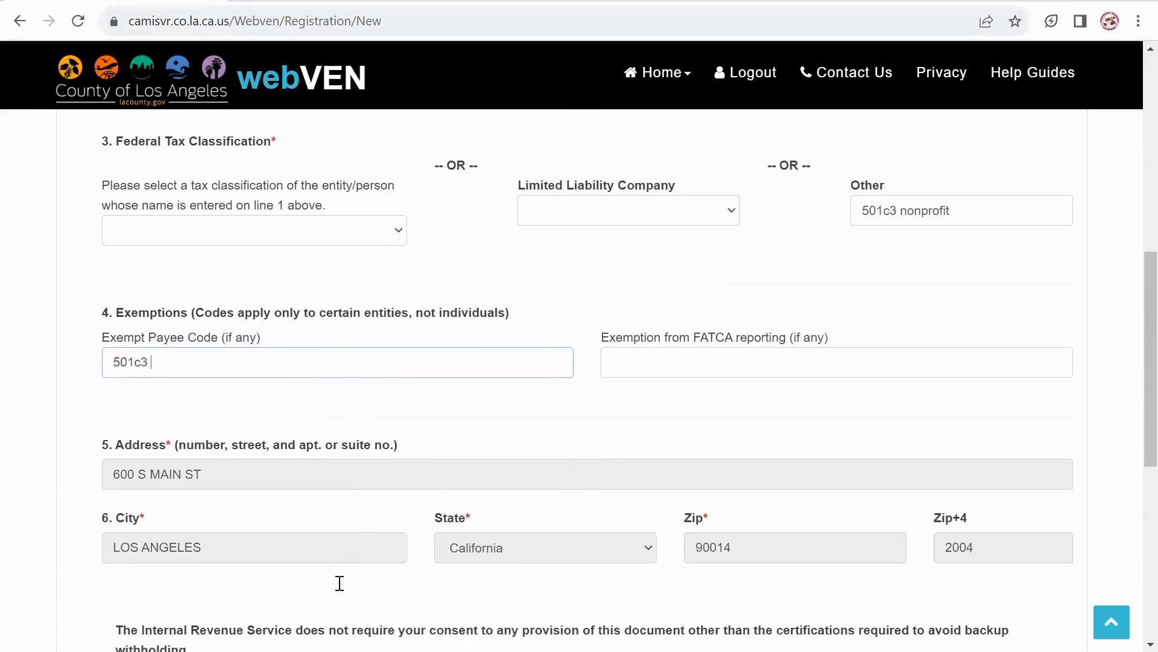
pyautogui.scroll(-1, 340, 583)
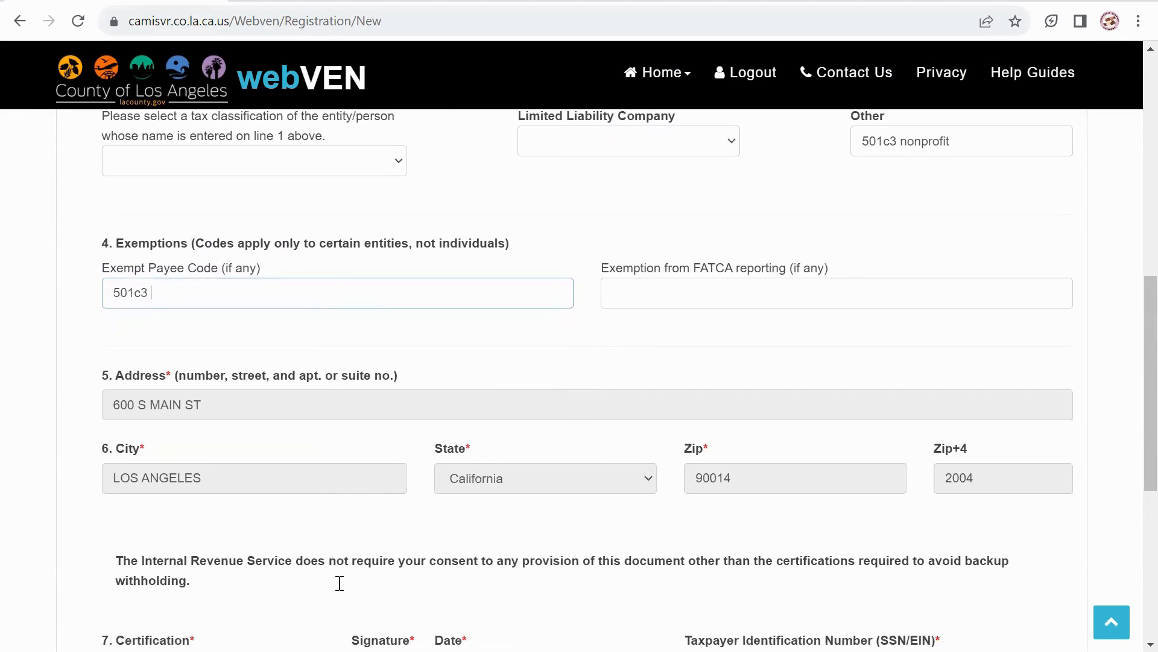
pyautogui.scroll(-3, 340, 583)
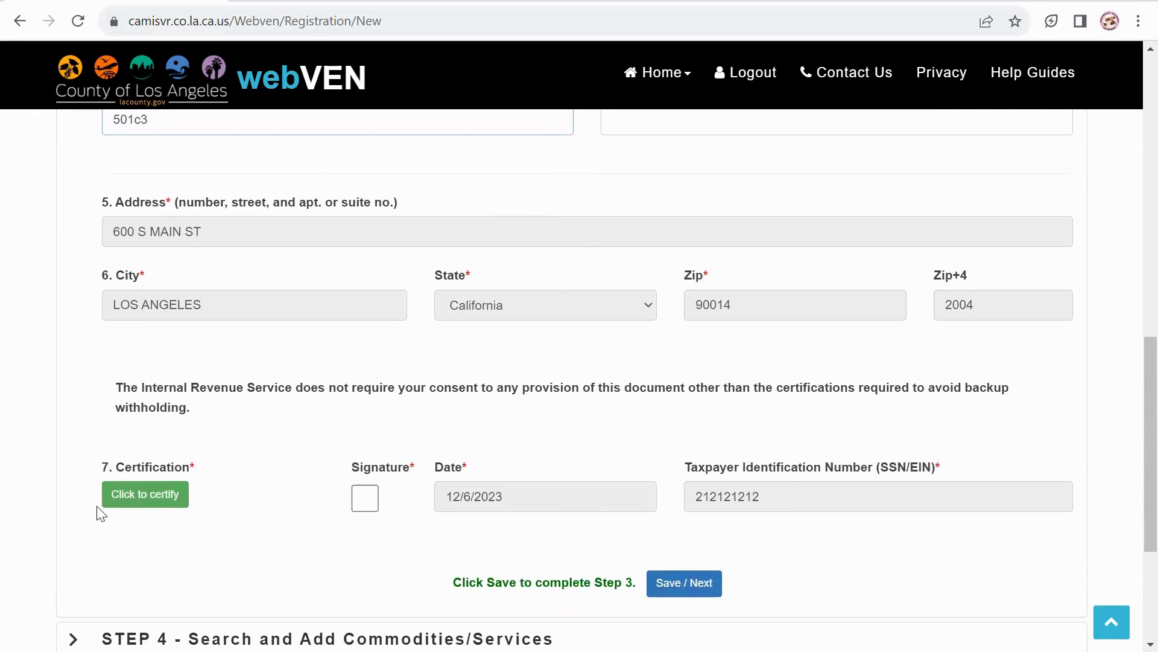
# Attest to the W-9 statements, signed 12/6/2023, and save Step 3.
pyautogui.click(113, 495)
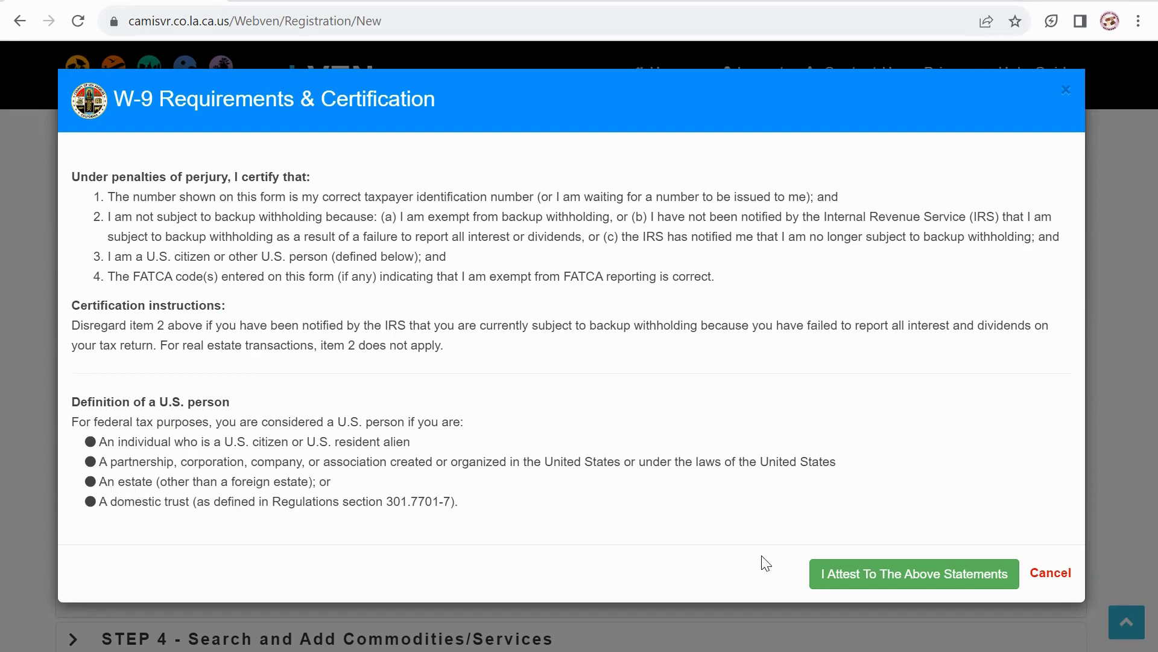
pyautogui.click(889, 579)
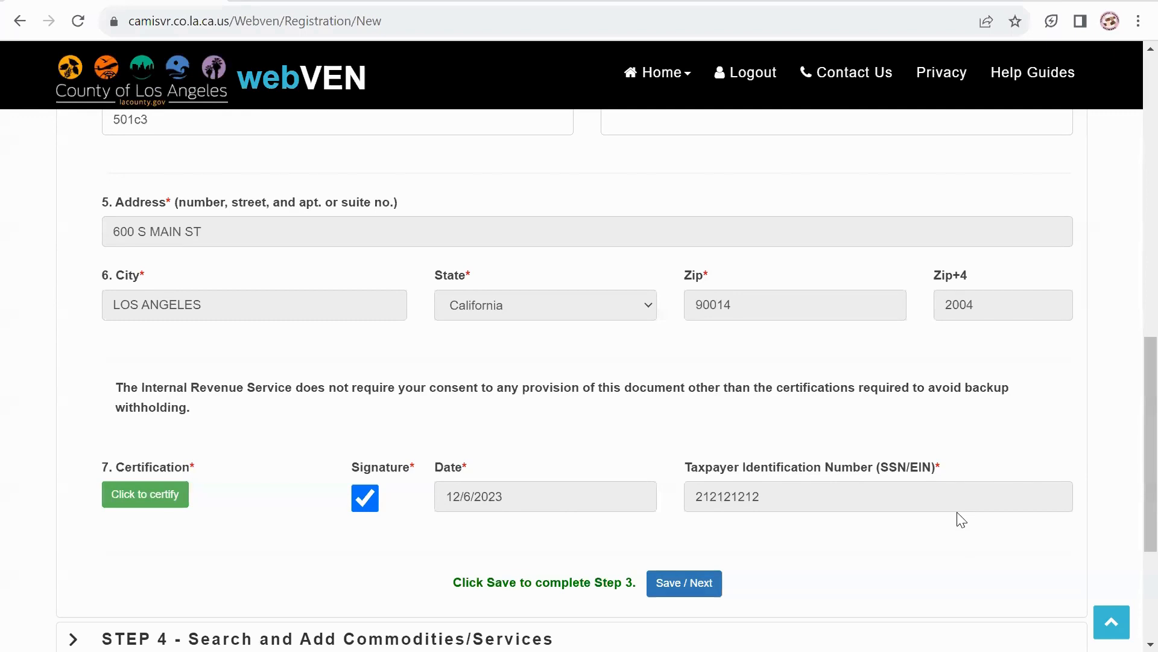
pyautogui.scroll(-1, 961, 519)
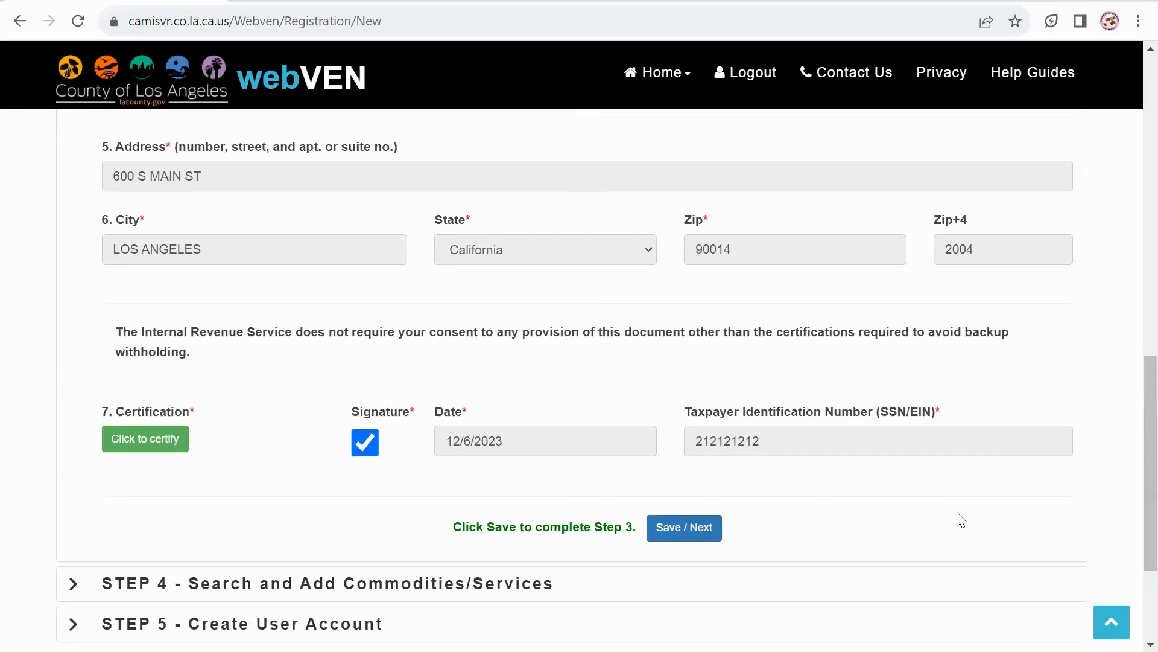
pyautogui.press('Tab')
pyautogui.press('Return')
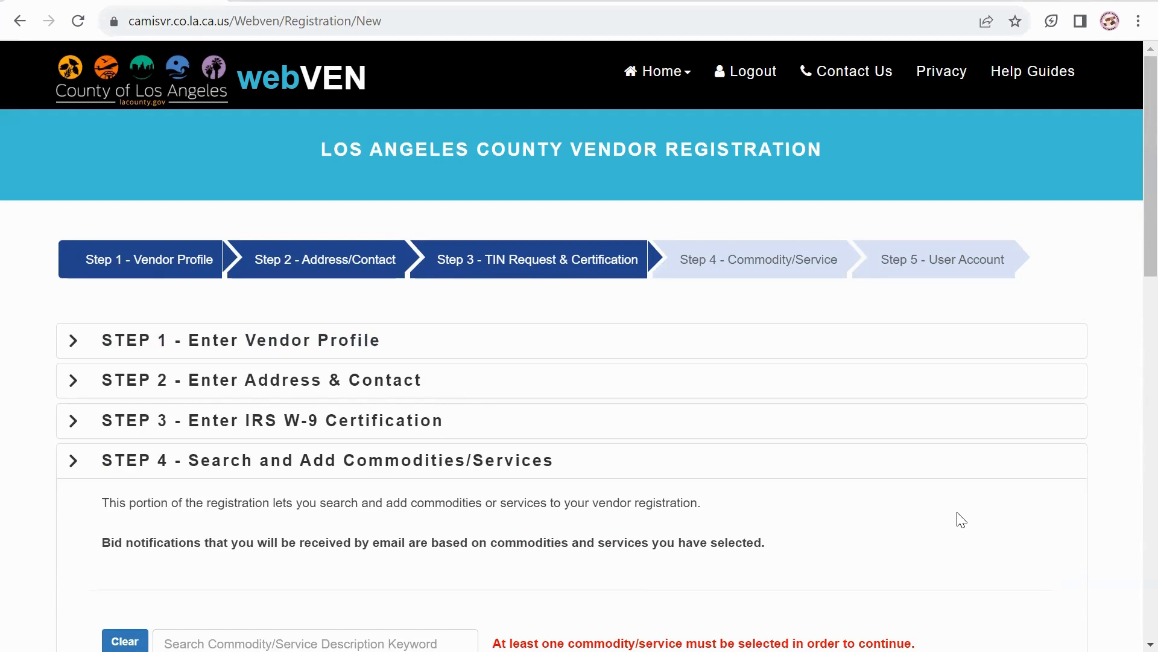
pyautogui.scroll(-2, 961, 520)
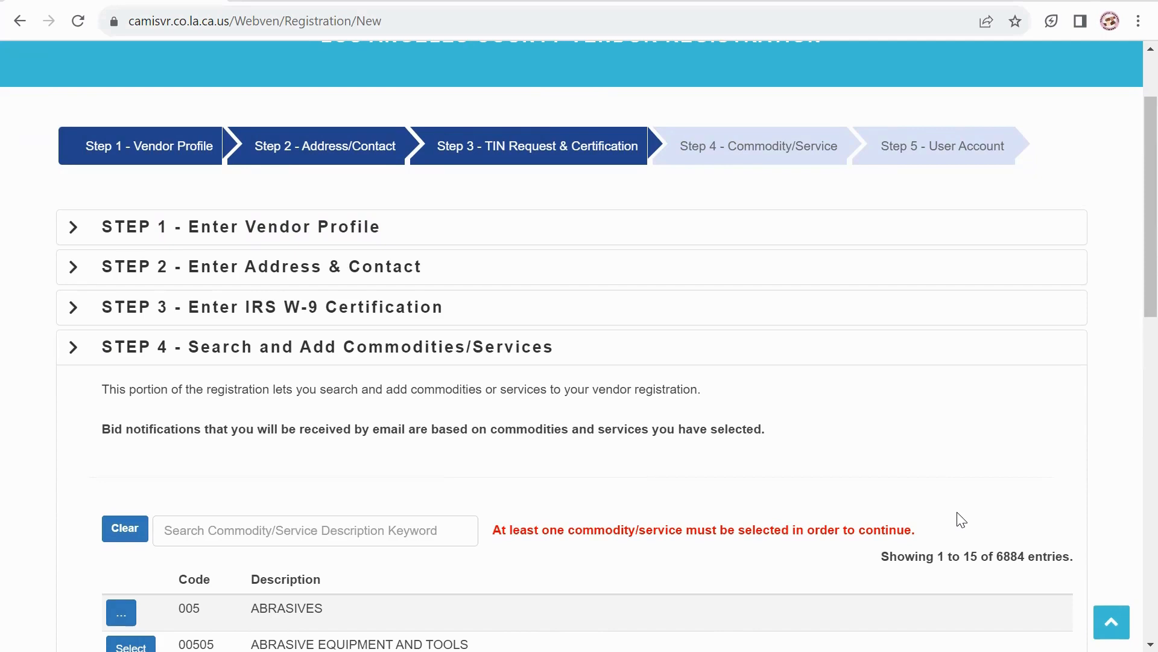
pyautogui.scroll(-4, 961, 521)
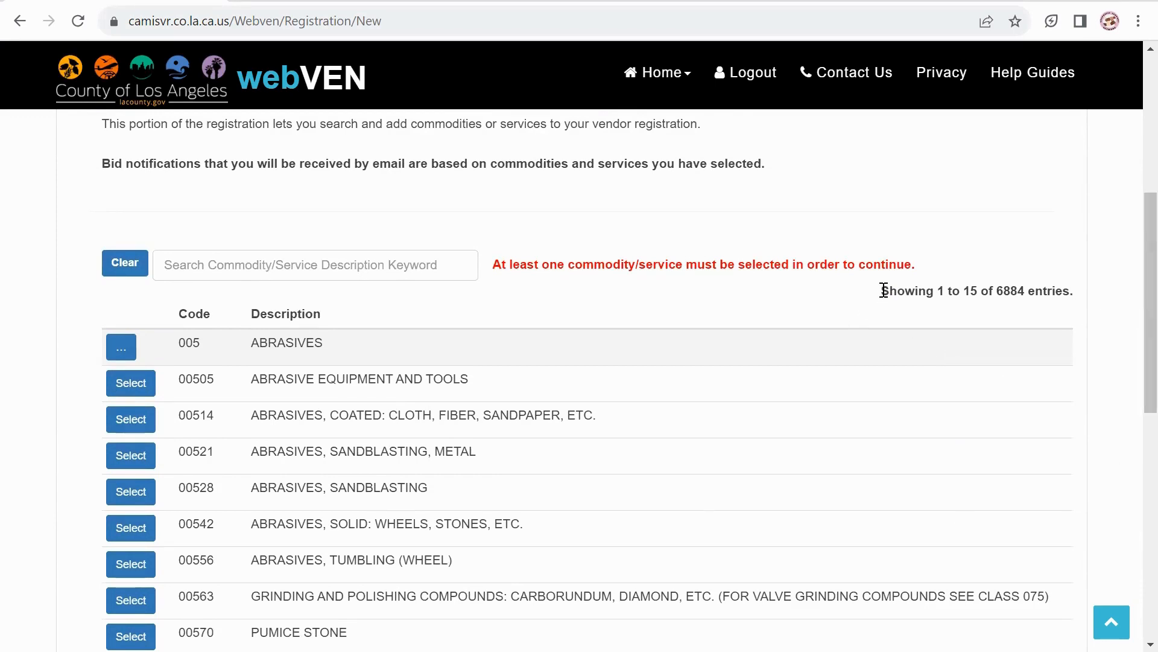
pyautogui.moveTo(881, 291); pyautogui.dragTo(1056, 291)
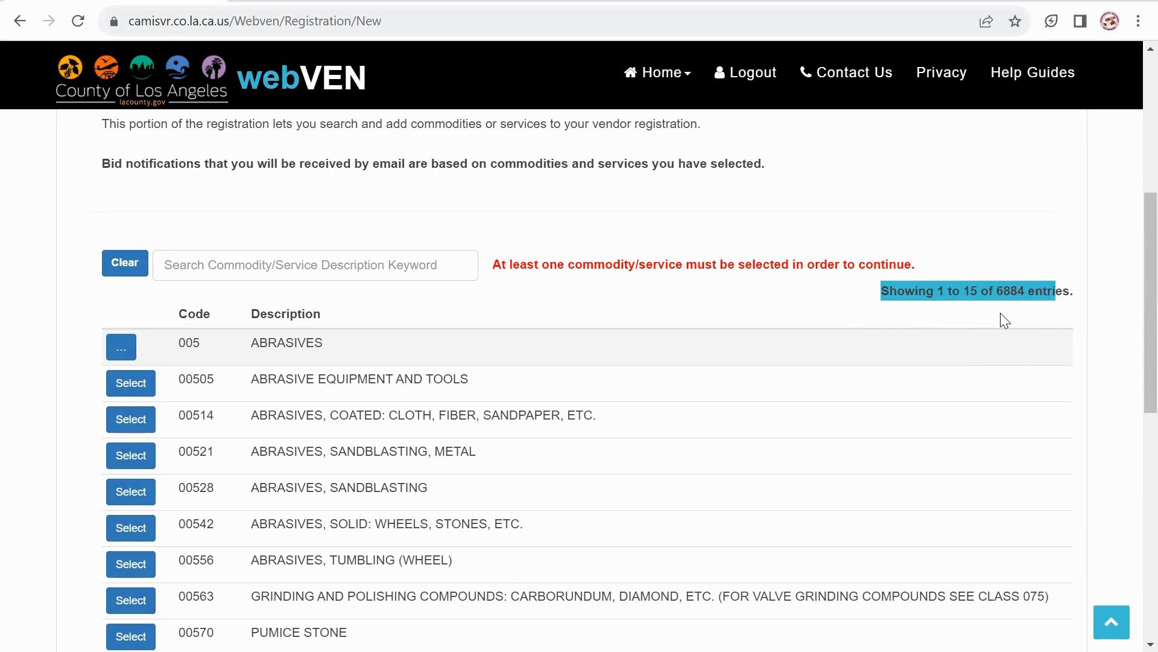
pyautogui.click(236, 266)
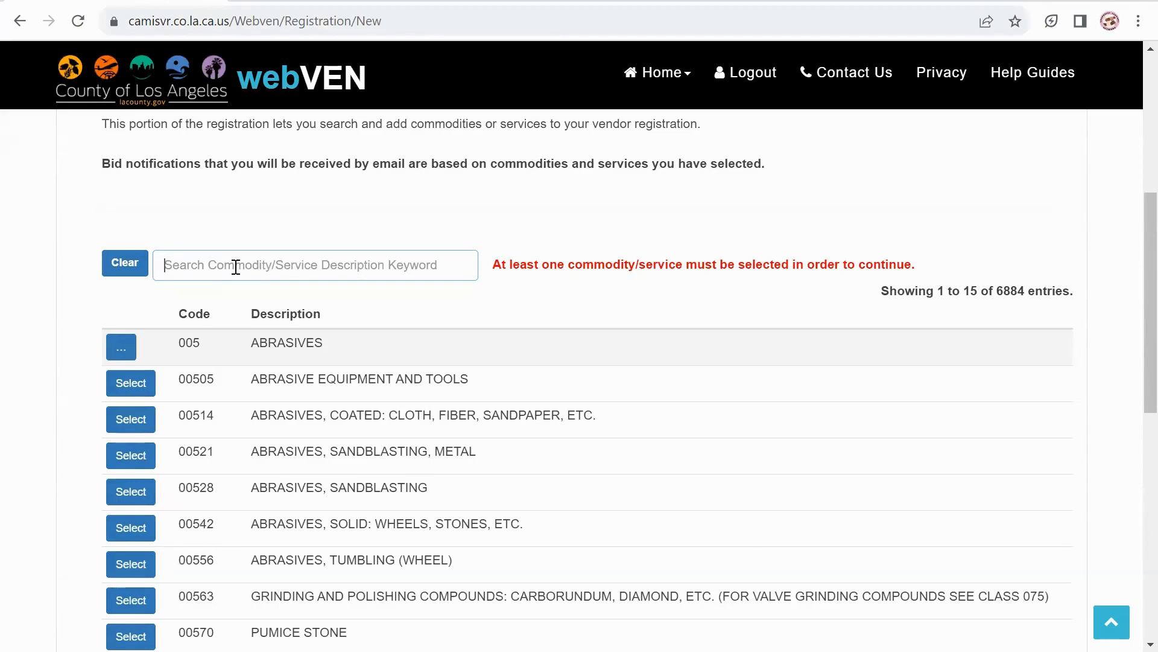
# Replace the 'workforce' search with 'job' and select code 95260 JOB SEARCH WORKSHOP SERVICES.
pyautogui.write('work')
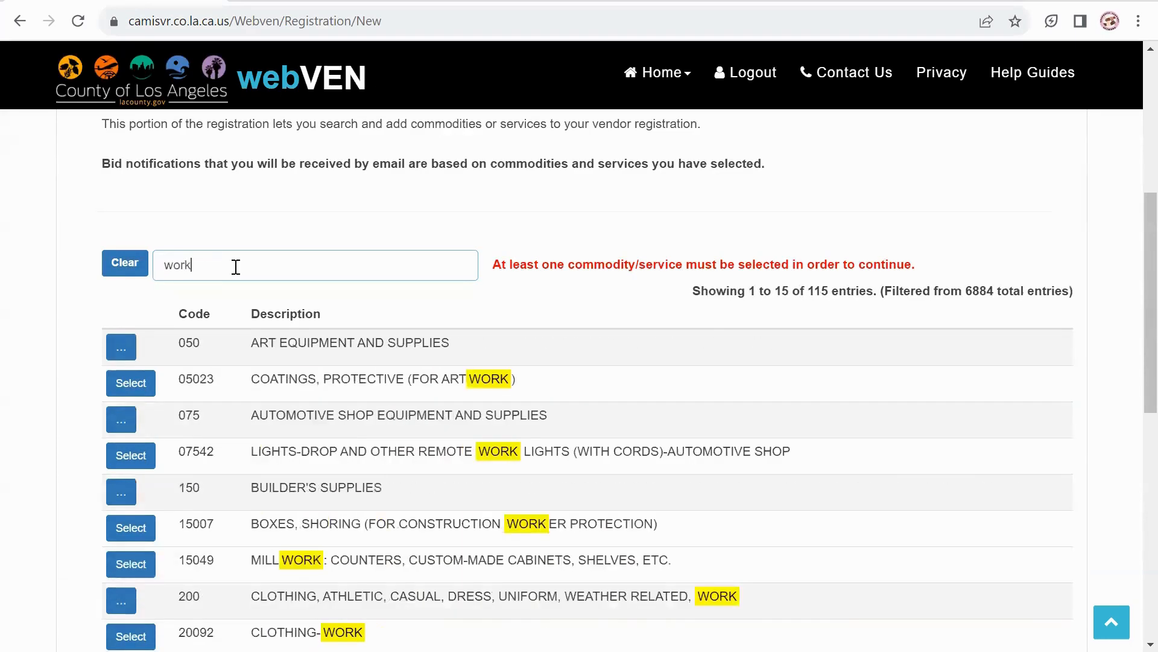
pyautogui.write('force')
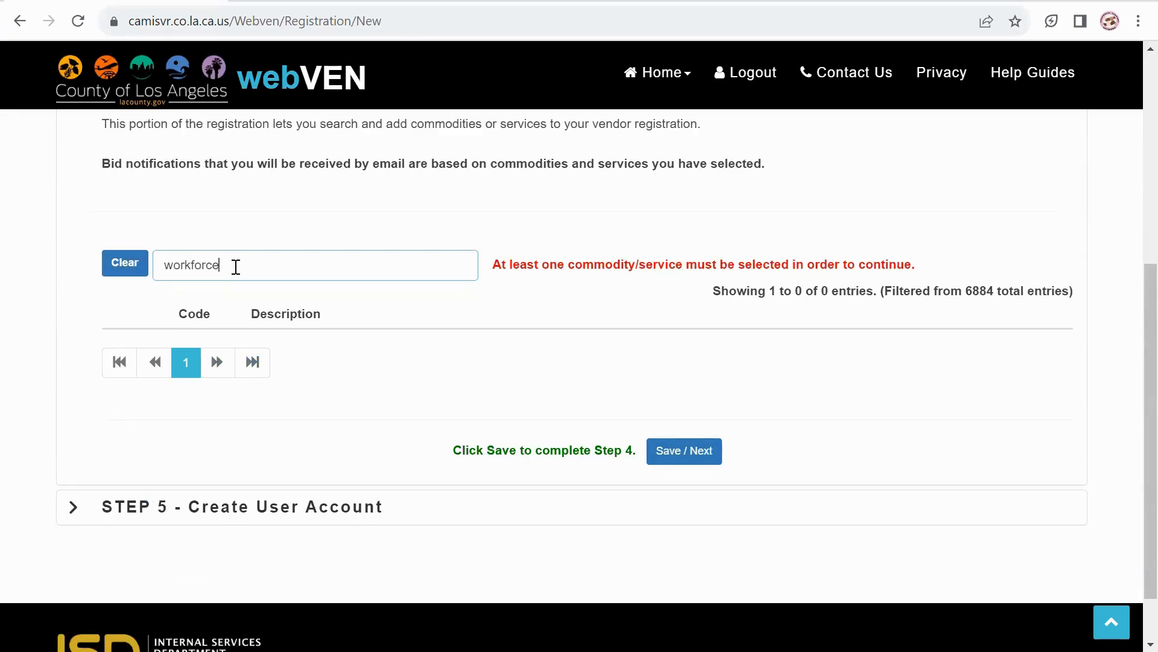
pyautogui.press('BackSpace')
pyautogui.press('BackSpace')
pyautogui.press('BackSpace')
pyautogui.press('BackSpace')
pyautogui.press('BackSpace')
pyautogui.press('BackSpace')
pyautogui.press('BackSpace')
pyautogui.press('BackSpace')
pyautogui.press('BackSpace')
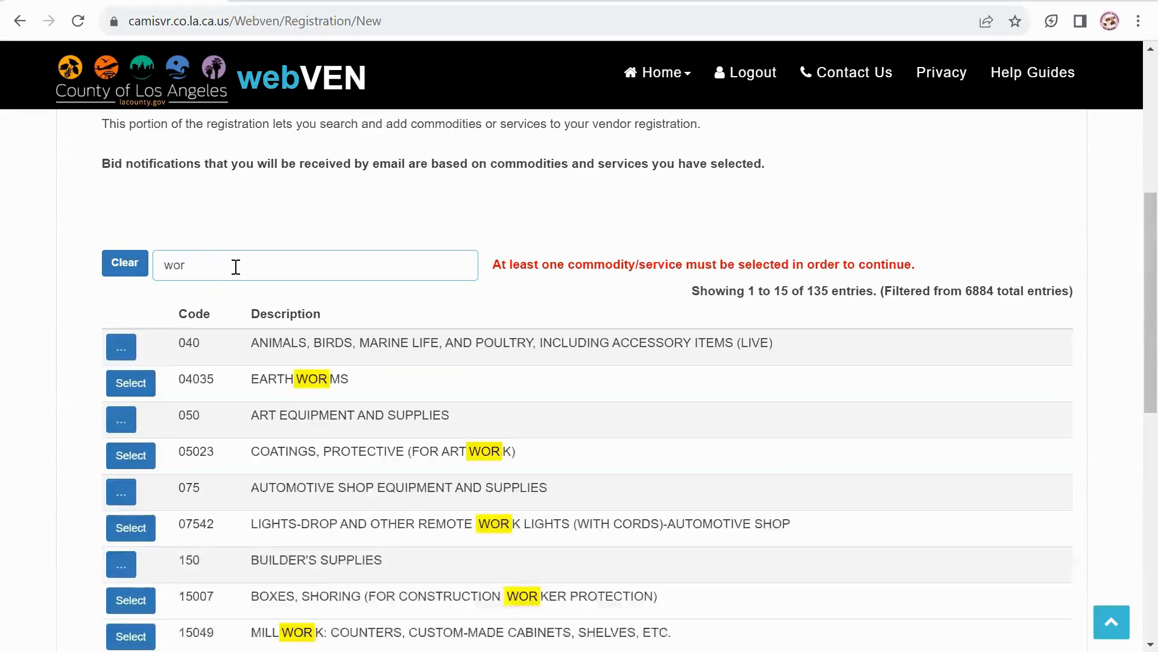
pyautogui.write('job')
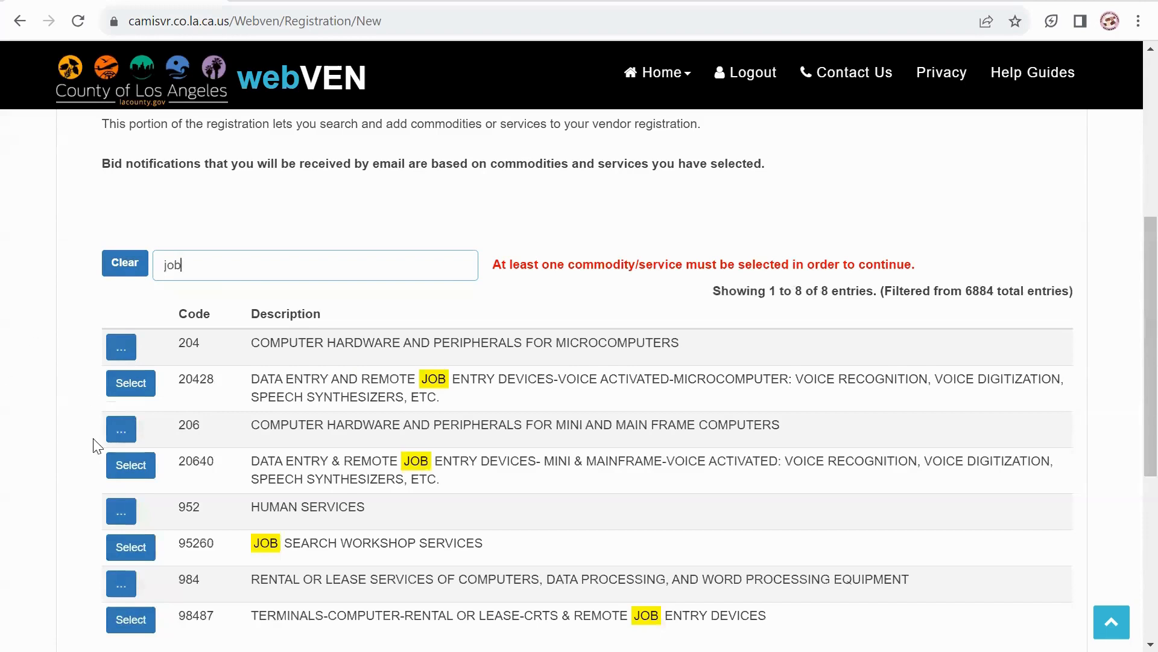
pyautogui.click(133, 548)
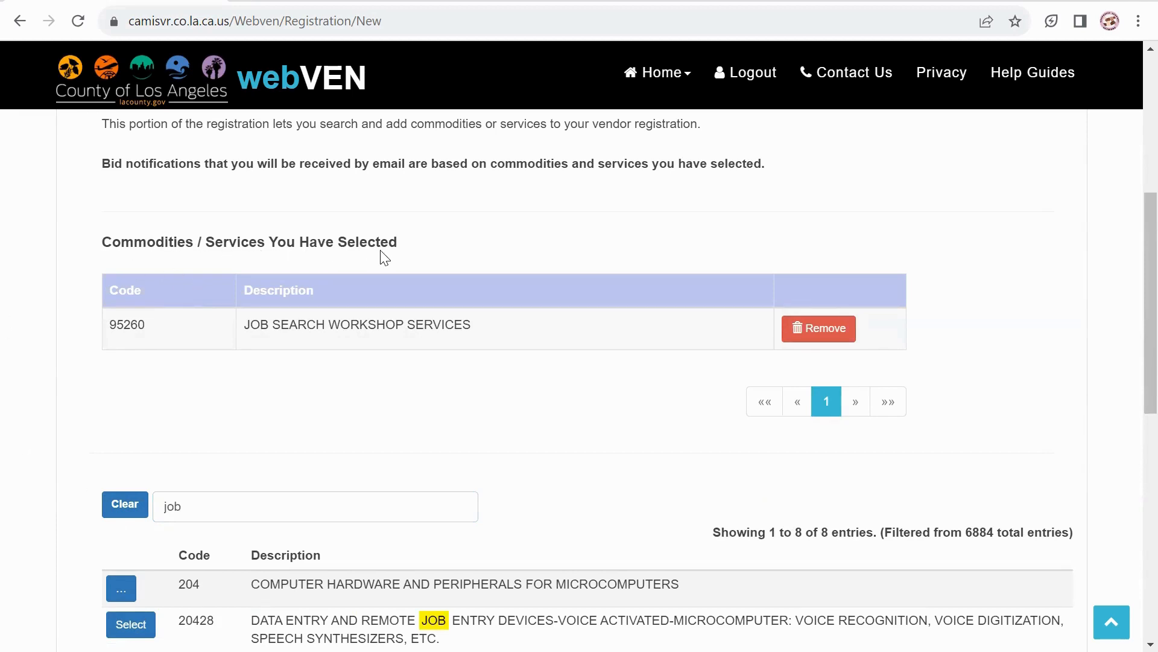
pyautogui.click(208, 515)
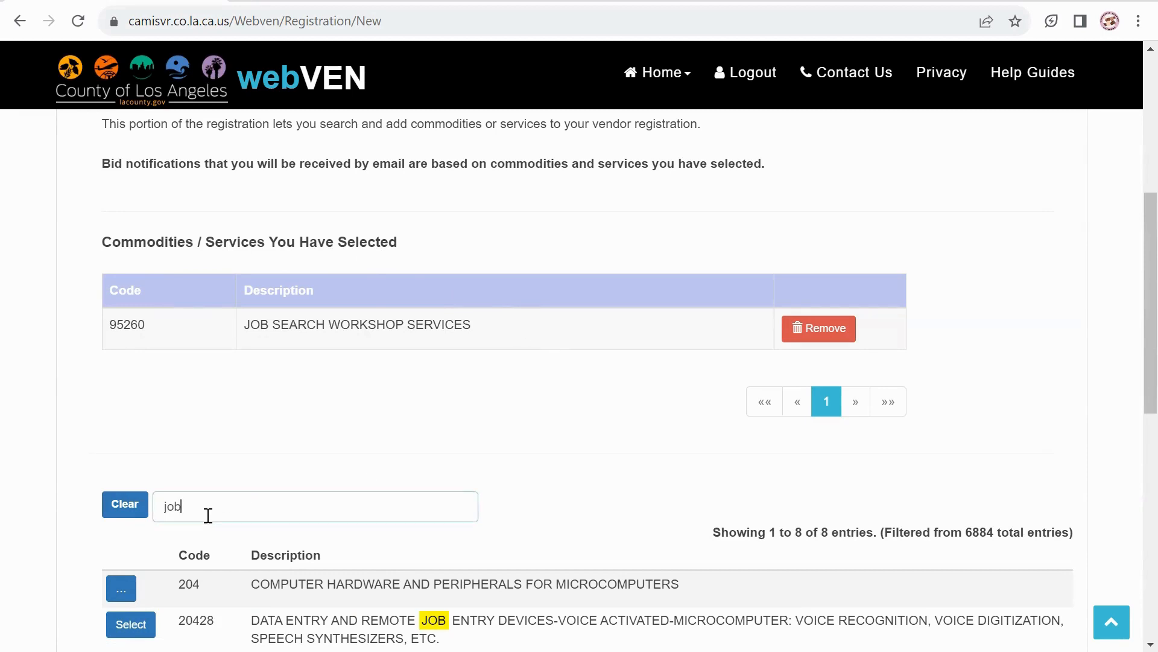
# Replace the commodity search term 'job' with 'employment' to filter the list.
pyautogui.moveTo(208, 515); pyautogui.dragTo(155, 510)
pyautogui.write('employment')
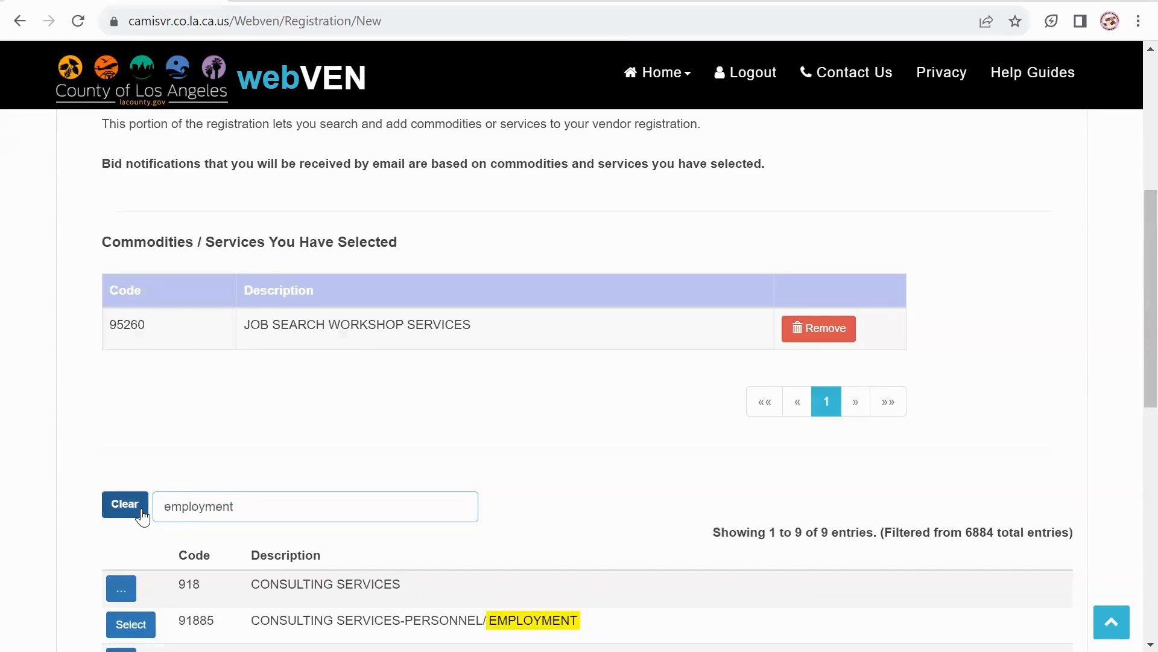
pyautogui.scroll(-3, 143, 516)
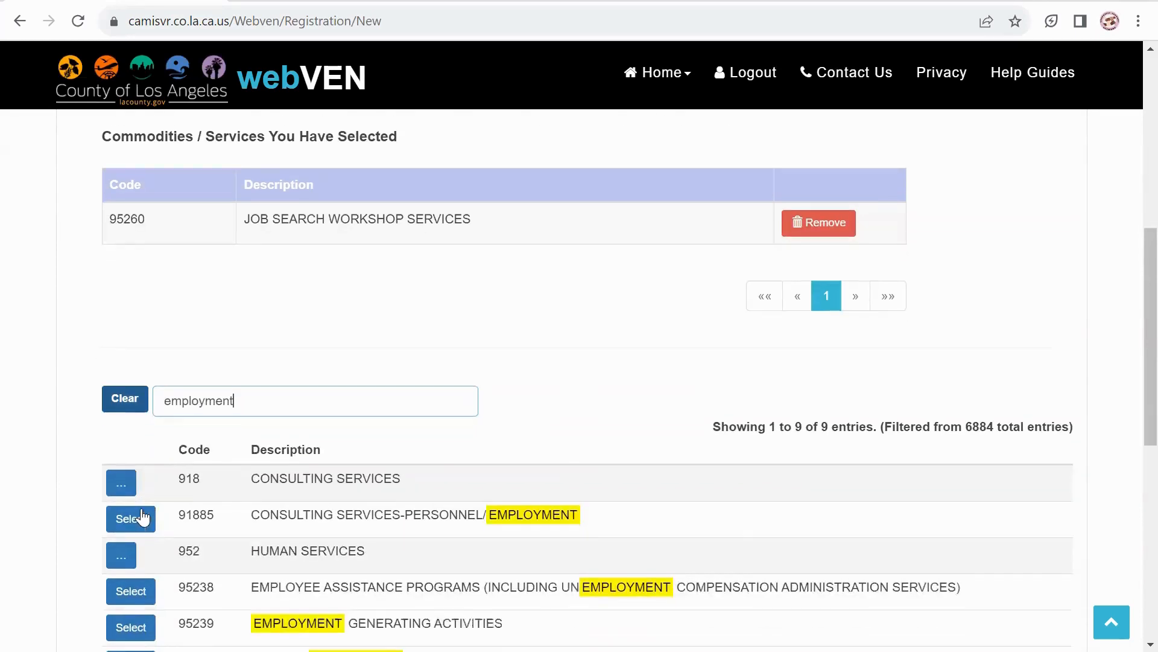
pyautogui.scroll(-2, 143, 516)
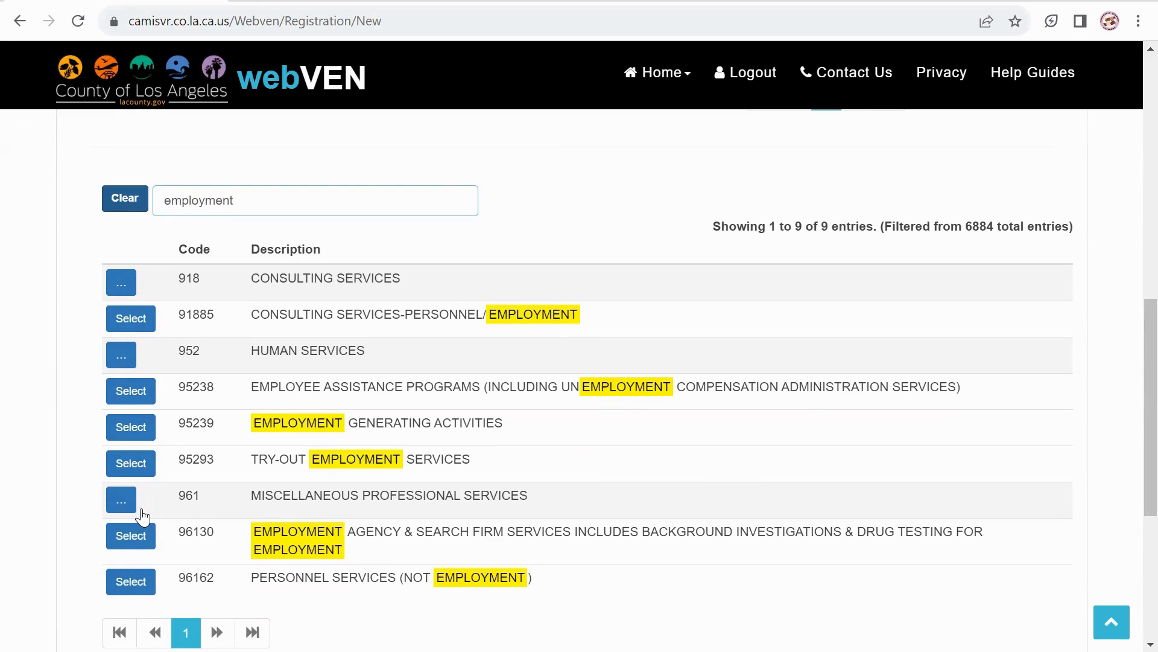
# Select commodities 91885 and 95239, dismissing the alert that 95239 is already added.
pyautogui.click(123, 318)
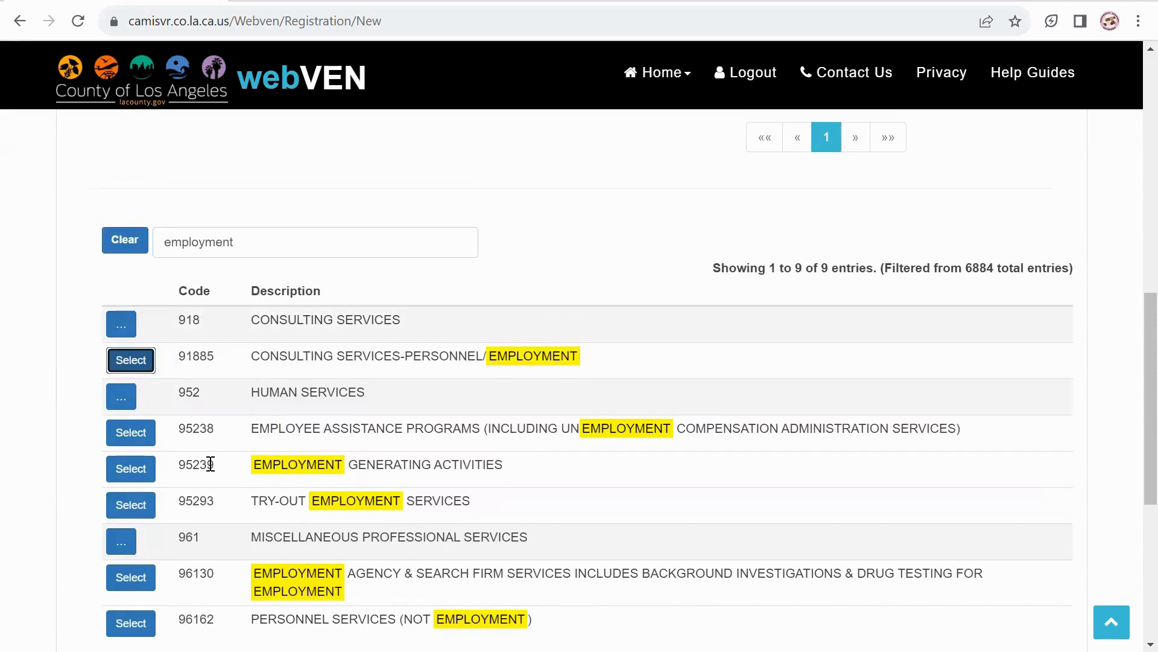
pyautogui.click(128, 470)
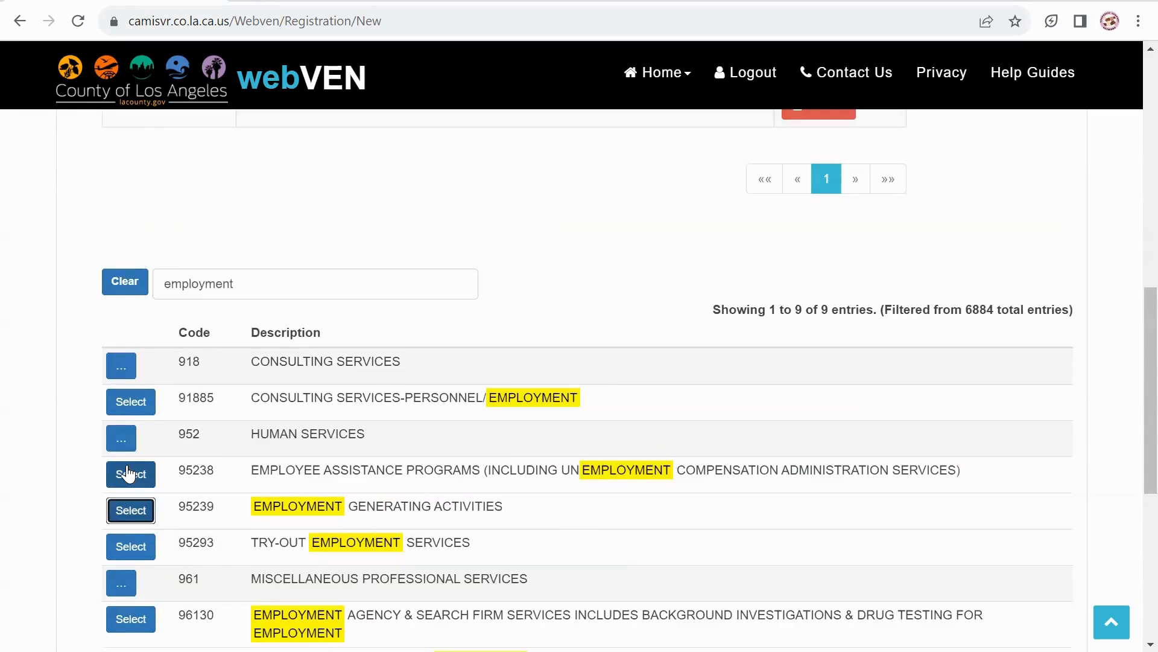
pyautogui.click(133, 522)
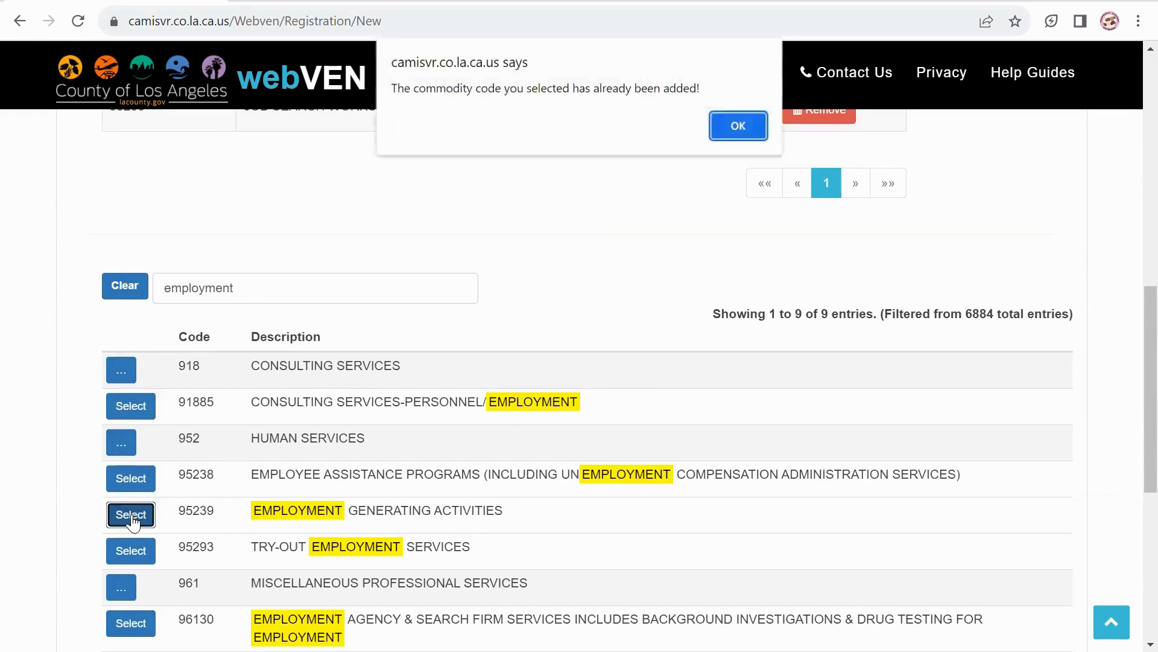
pyautogui.click(750, 126)
# Check the Selected commodities table and erase the 'employment' search term.
pyautogui.scroll(-3, 754, 132)
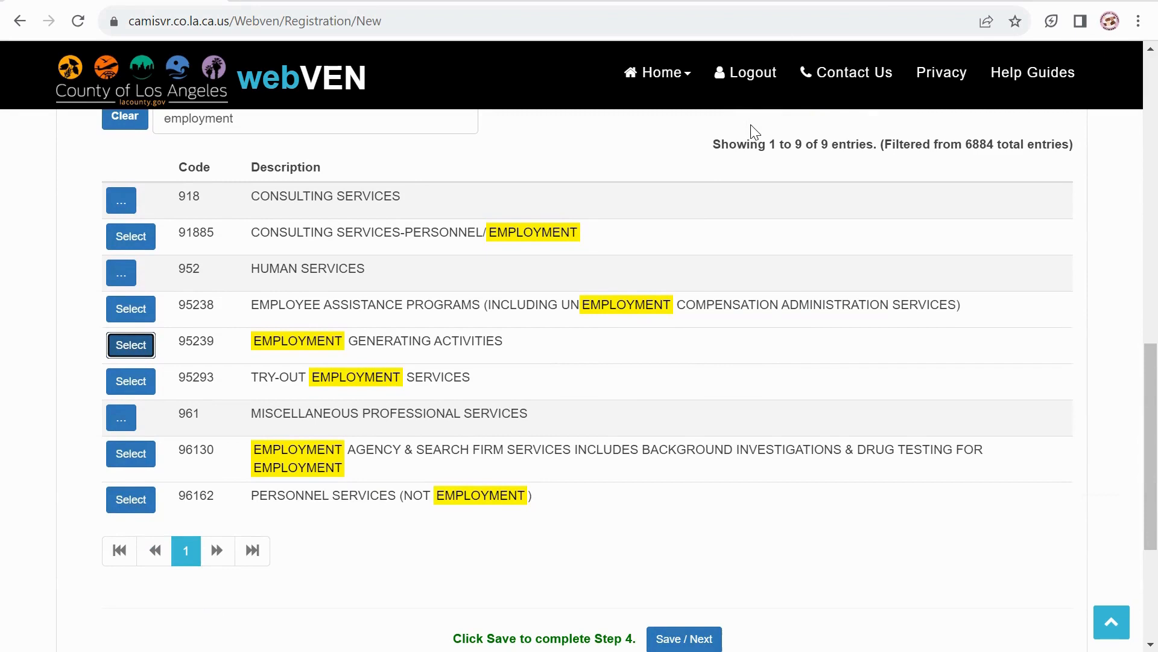
pyautogui.scroll(6, 755, 132)
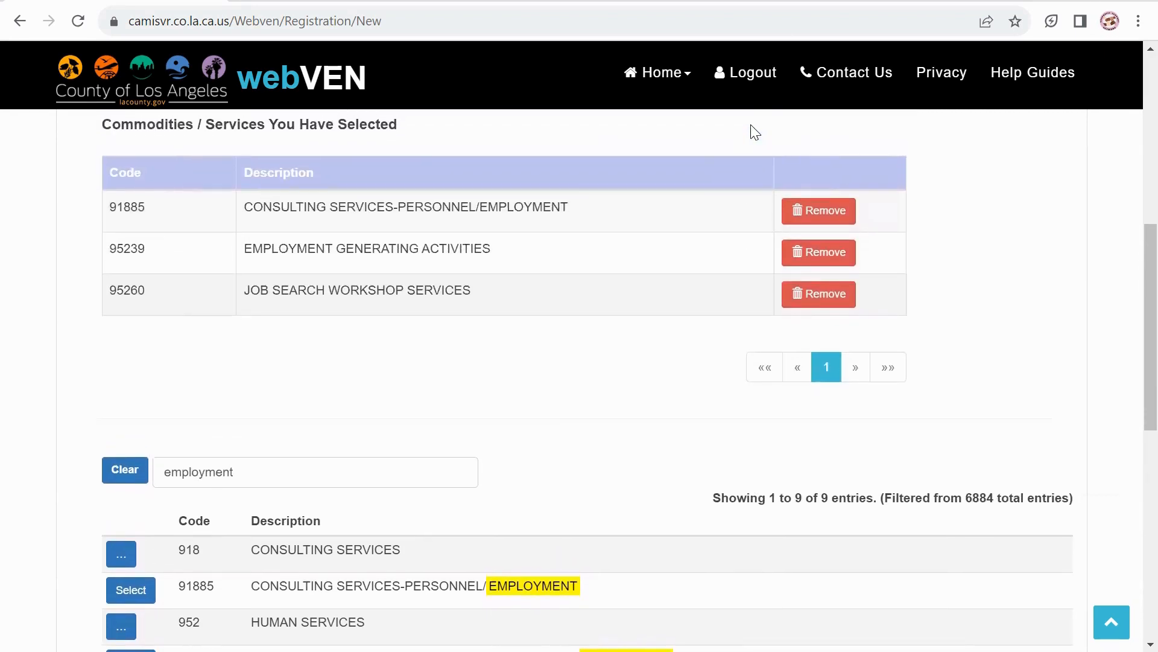
pyautogui.scroll(1, 754, 132)
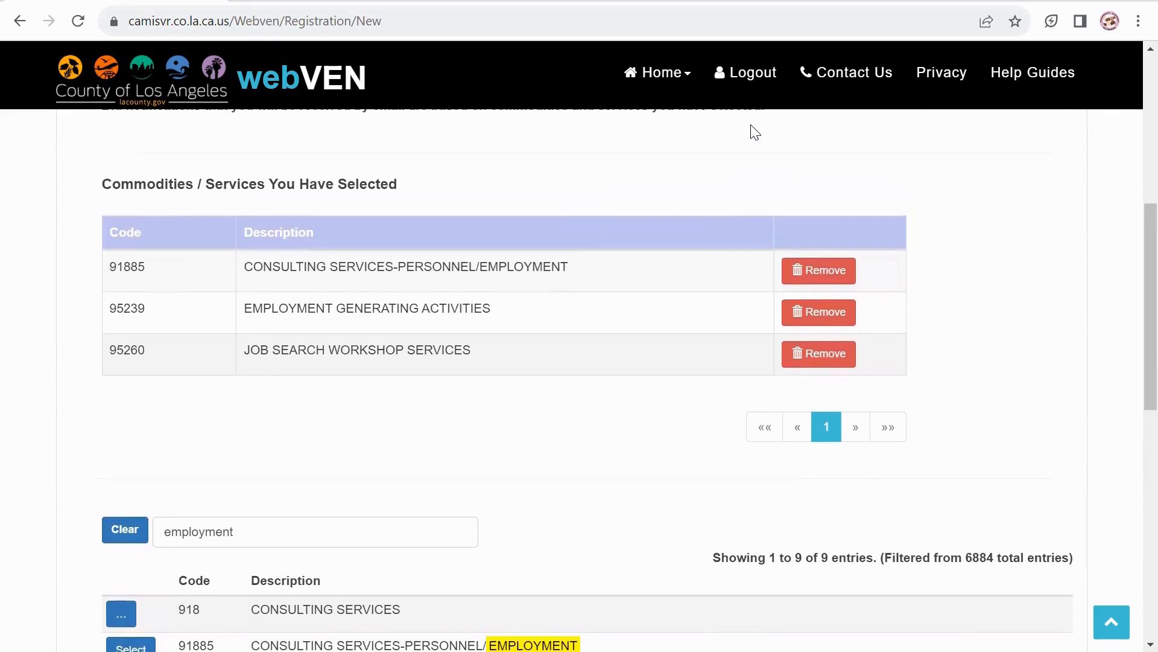
pyautogui.scroll(-2, 755, 131)
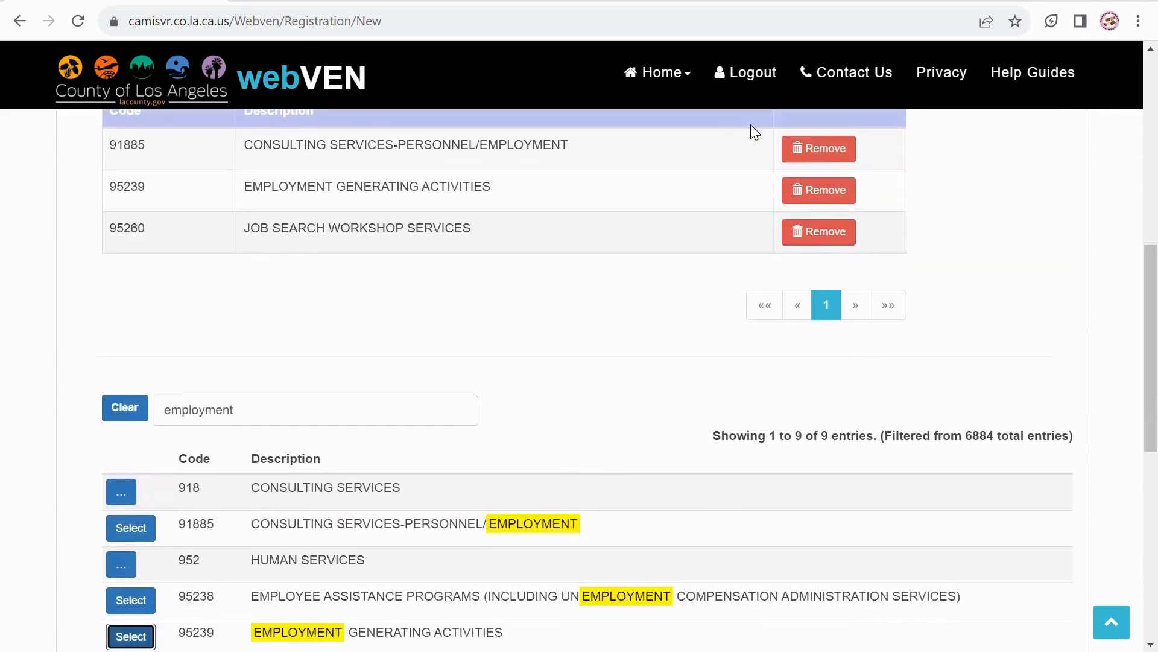
pyautogui.press('BackSpace')
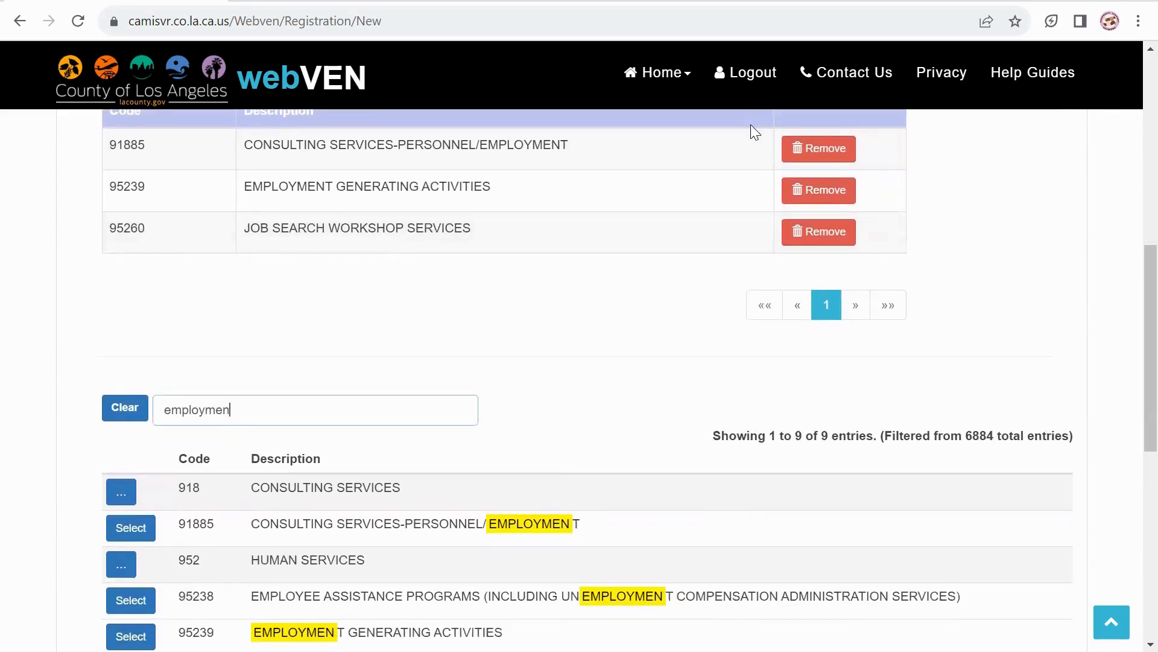
pyautogui.press('BackSpace')
pyautogui.press('BackSpace')
pyautogui.press('BackSpace')
pyautogui.press('BackSpace')
pyautogui.press('BackSpace')
pyautogui.press('BackSpace')
pyautogui.press('BackSpace')
pyautogui.press('BackSpace')
pyautogui.press('BackSpace')
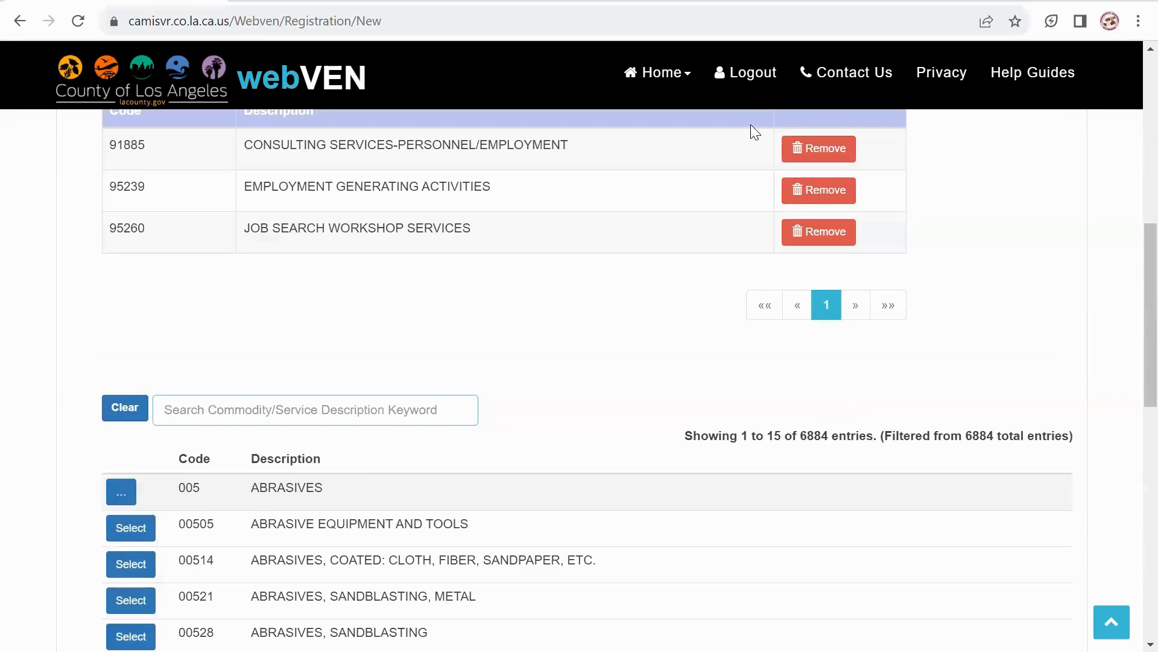
# Save Step 4 with its three commodities and continue to Step 5.
pyautogui.scroll(-3, 751, 124)
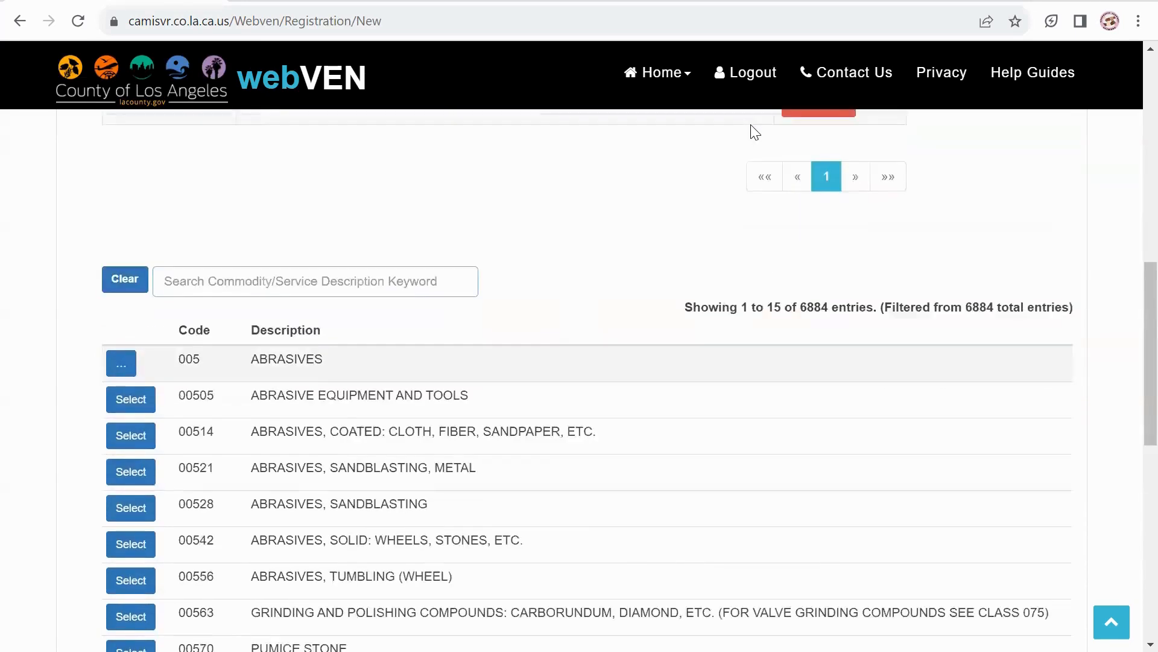
pyautogui.scroll(-8, 754, 131)
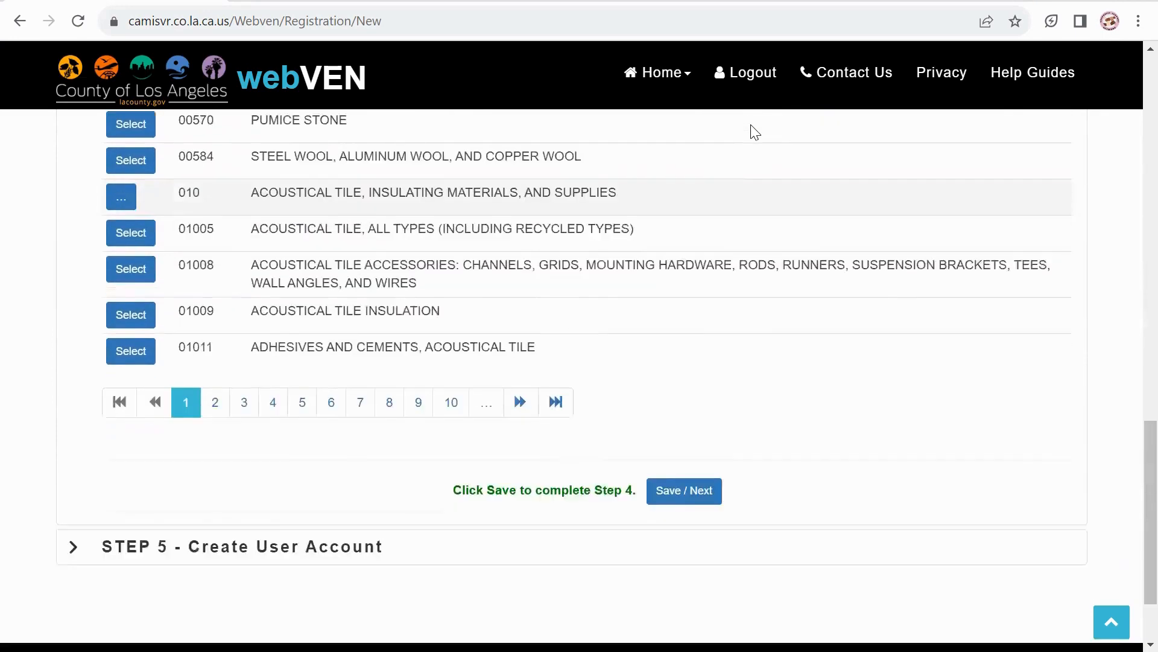
pyautogui.scroll(1, 754, 132)
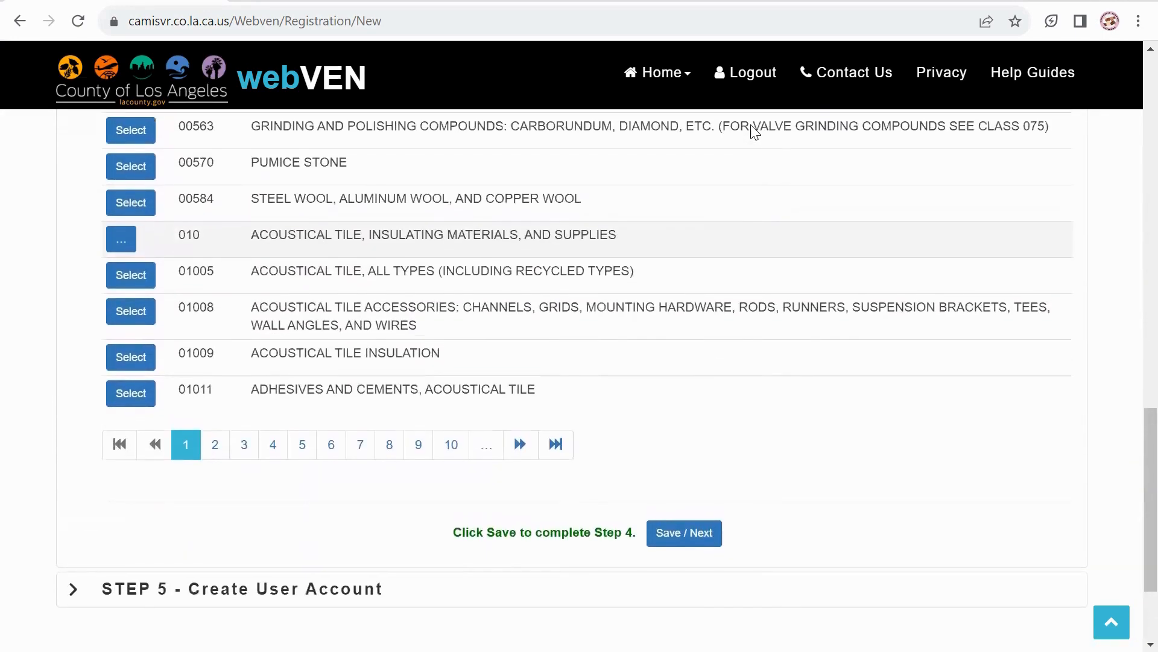
pyautogui.press('Return')
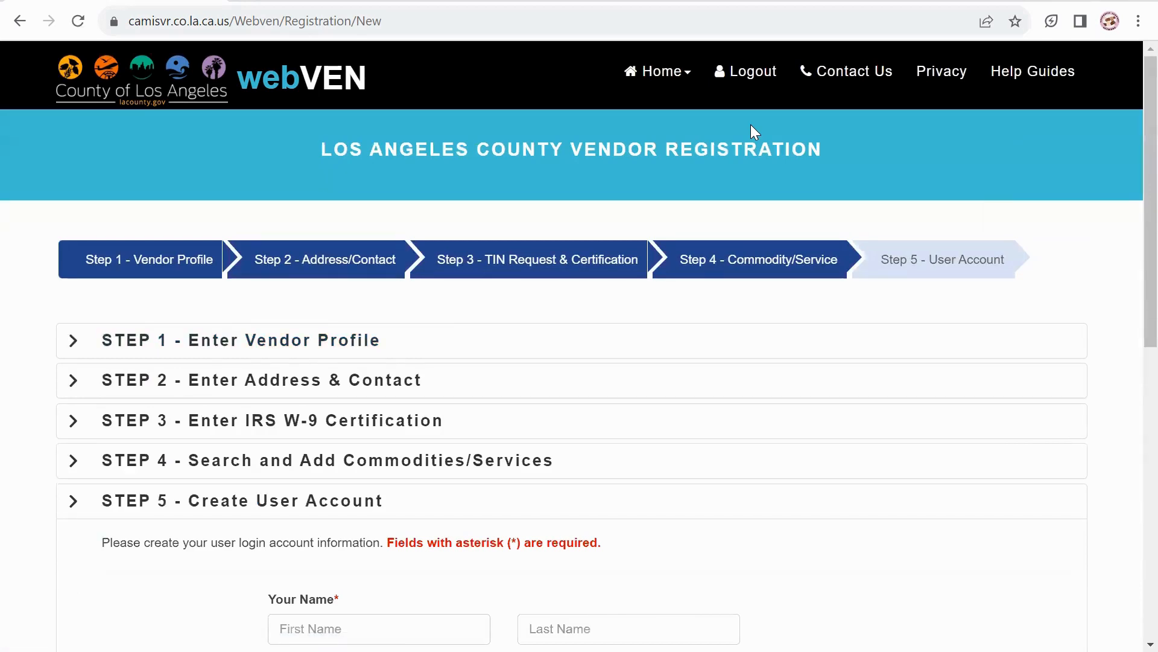
# Scroll through the Step 5 Create User Account name, email, UserID and password fields.
pyautogui.scroll(-2, 750, 125)
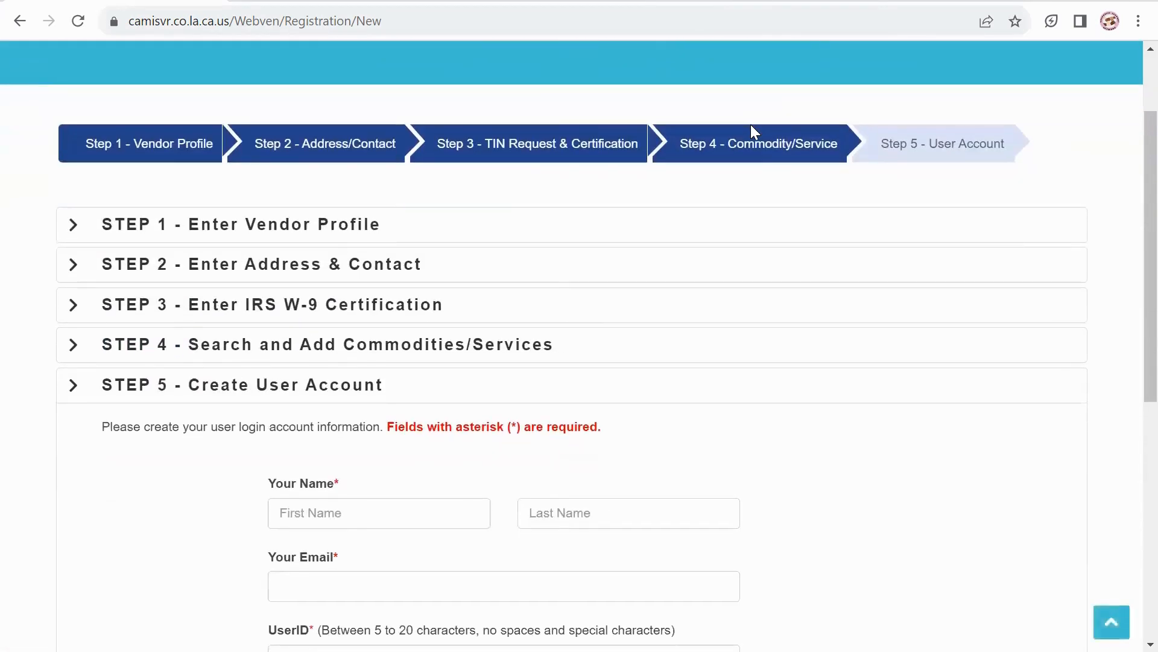
pyautogui.scroll(-2, 750, 124)
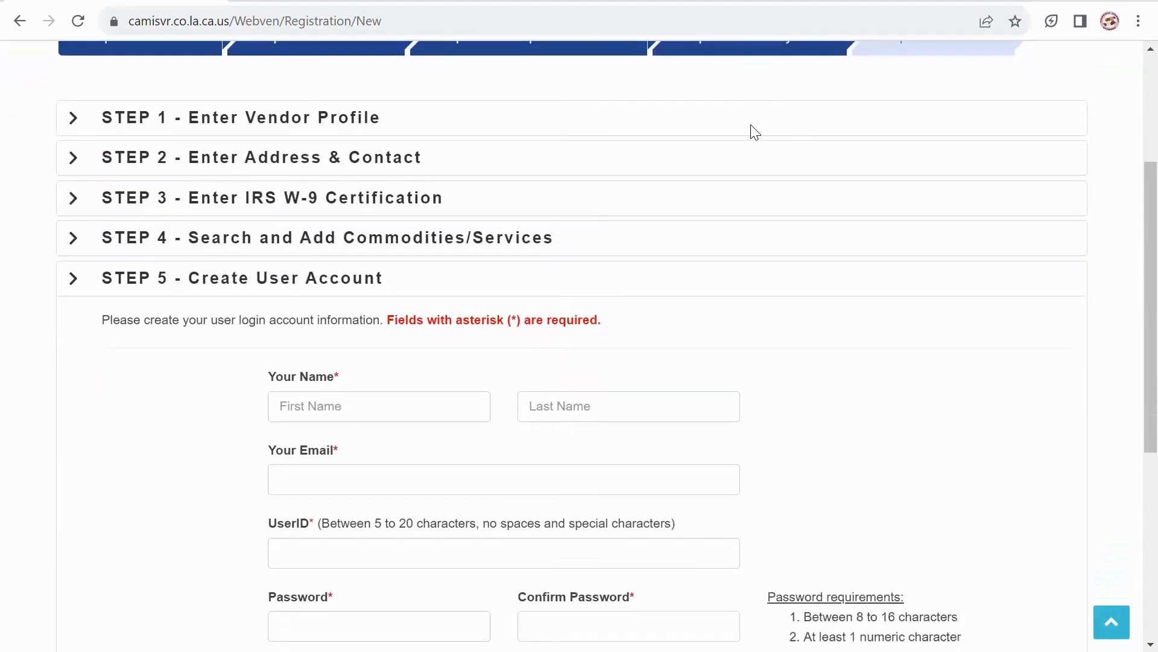
pyautogui.scroll(-2, 754, 132)
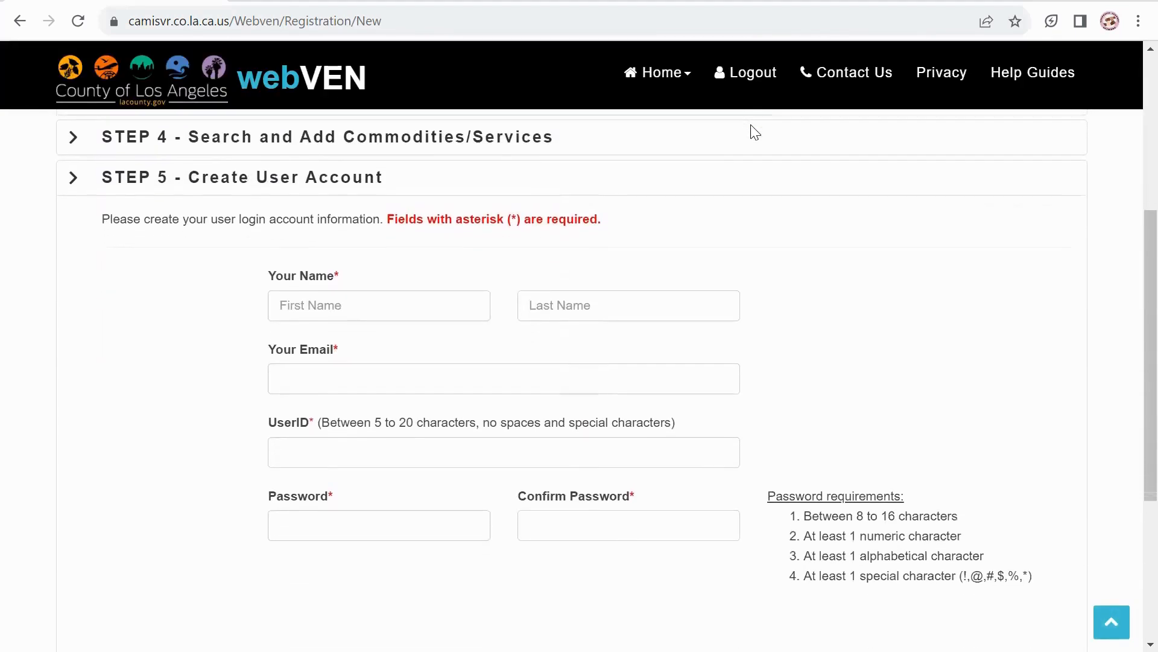